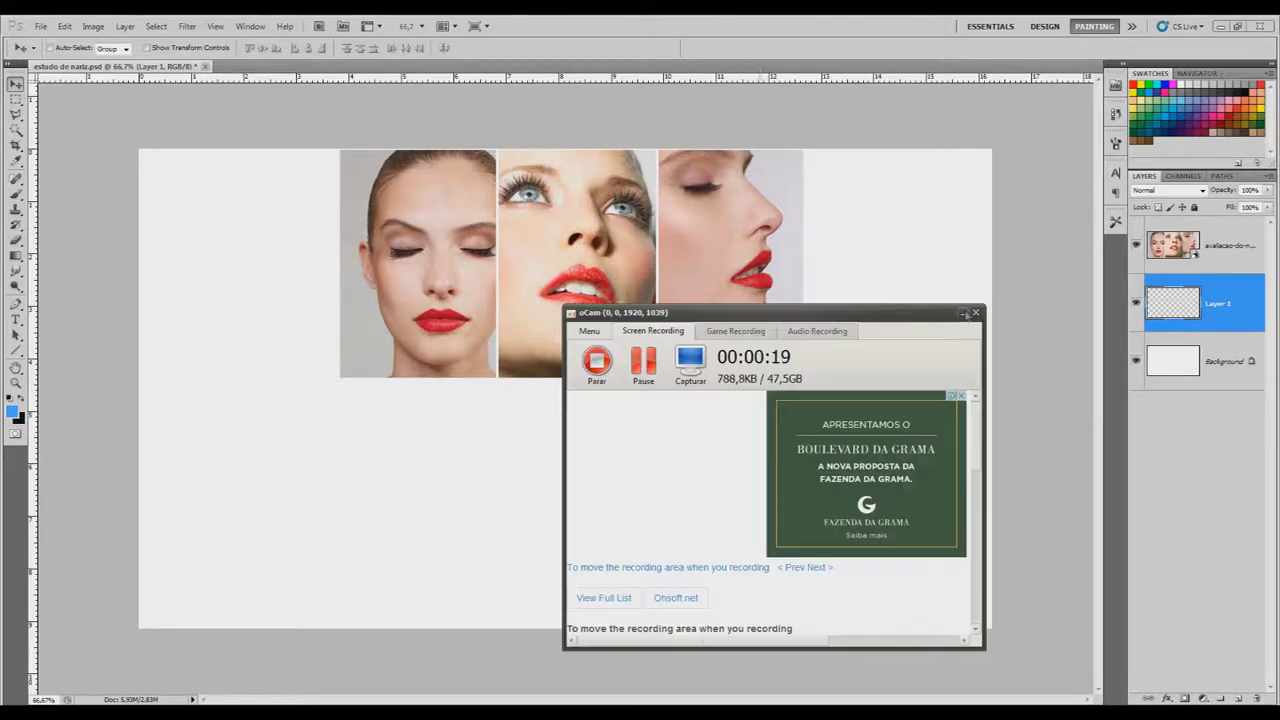
Step: Bring up estudo de nariz.psd with its three reference face photos and empty Layer 1
click(963, 314)
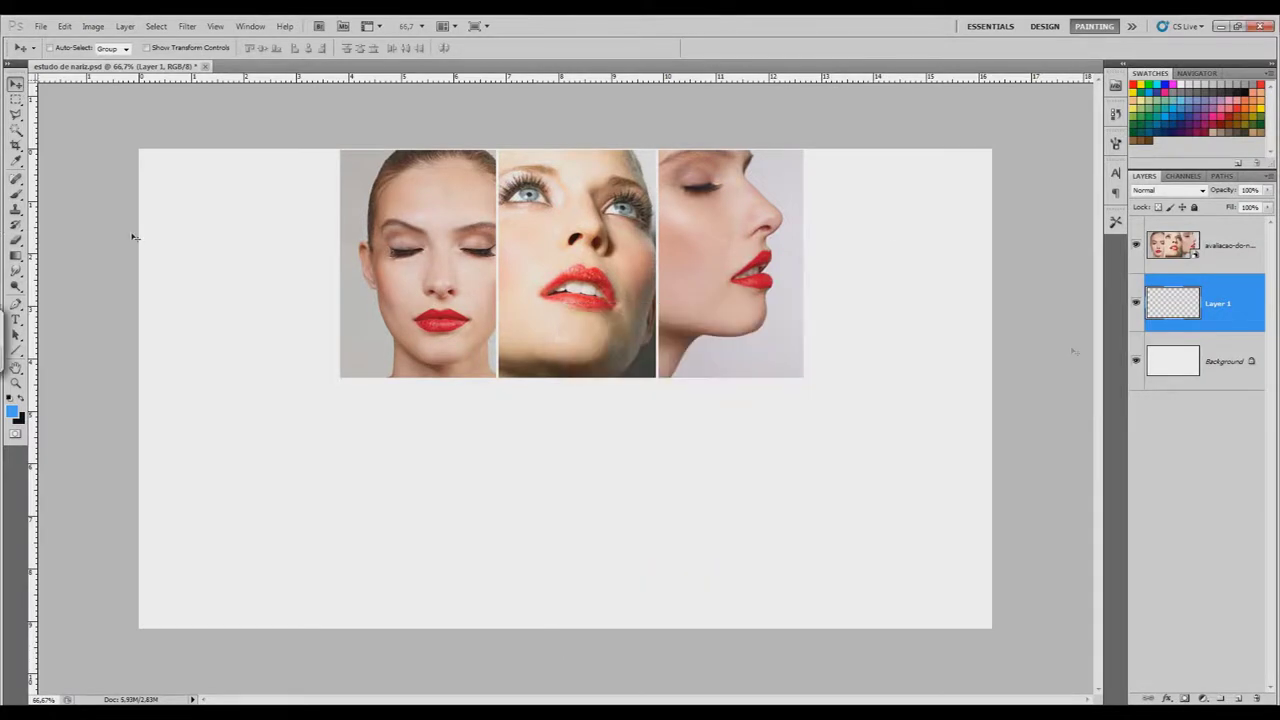
Step: Draw two vertical Brush divider lines below the photos to form three columns
key(b)
right_click(455, 355)
key(Escape)
drag(500, 386, 500, 622)
drag(661, 386, 661, 622)
Step: Sketch the front-view nose with its bridge, tip and nostril curves in the left column
scroll(582, 434, up, 3)
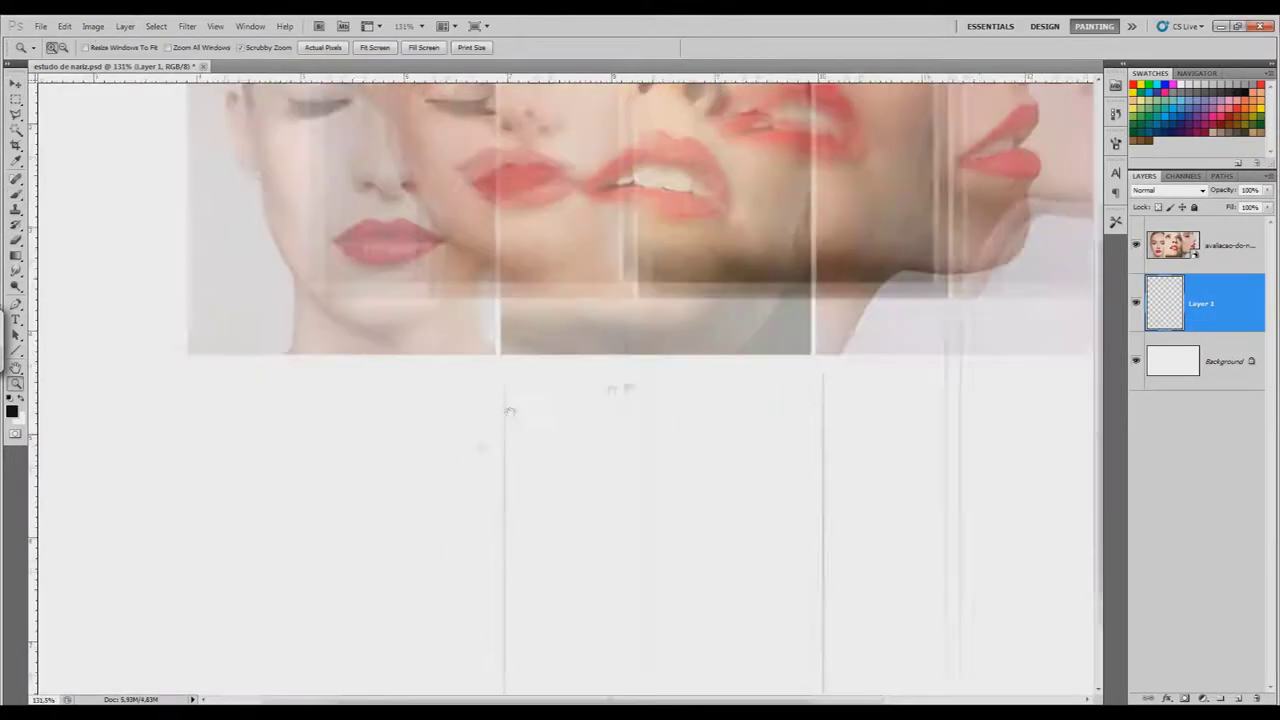
mouse_move(484, 477)
mouse_down()
mouse_move(470, 585)
mouse_move(520, 572)
mouse_up()
drag(484, 475, 478, 445)
drag(508, 475, 518, 443)
mouse_move(472, 580)
mouse_down()
mouse_move(495, 600)
mouse_move(483, 603)
mouse_up()
drag(518, 558, 513, 603)
Step: Sketch the three-quarter nose with bridge, shadow side and closed eyelid in the middle column
drag(531, 481, 550, 484)
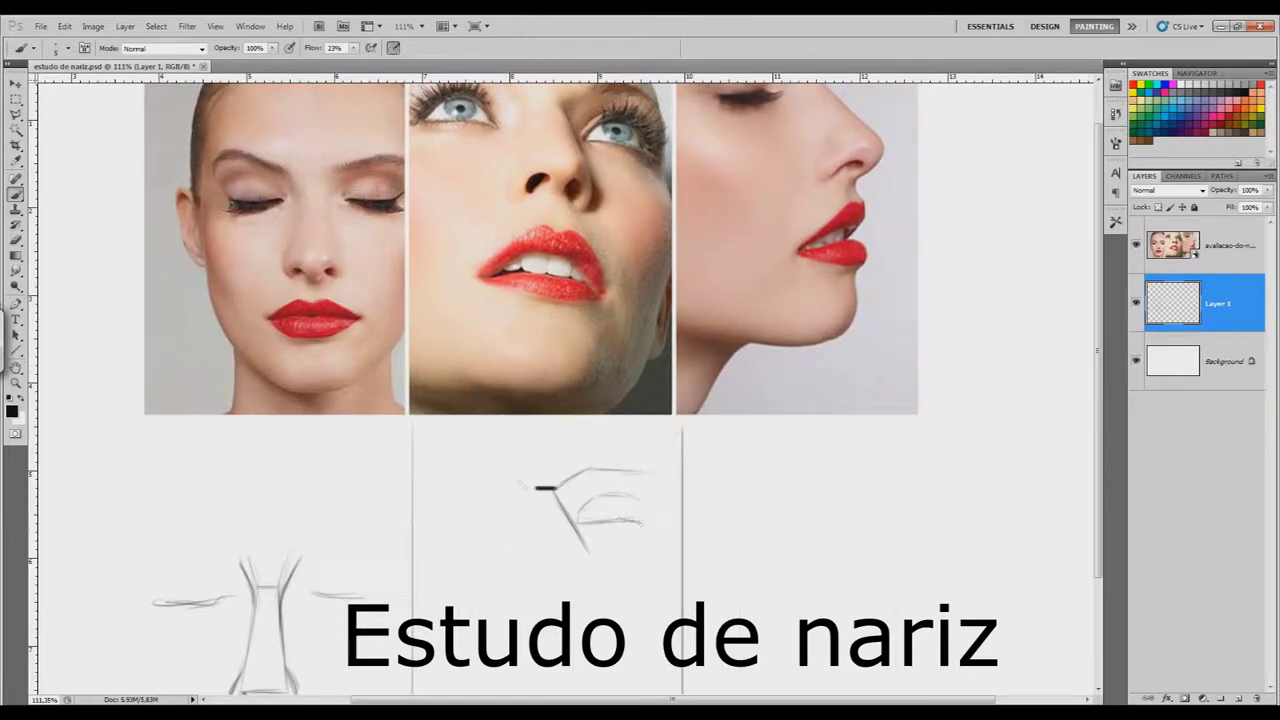
drag(556, 498, 592, 563)
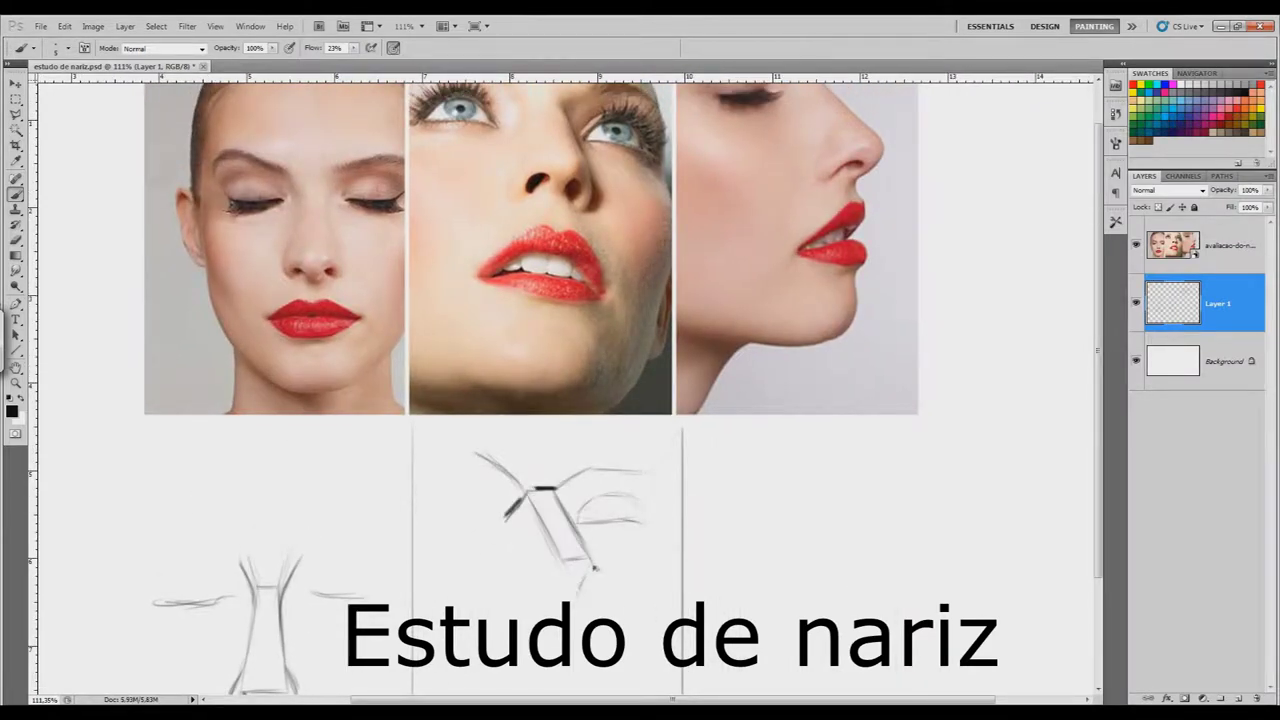
mouse_move(530, 502)
mouse_down()
mouse_move(520, 588)
mouse_move(592, 578)
mouse_up()
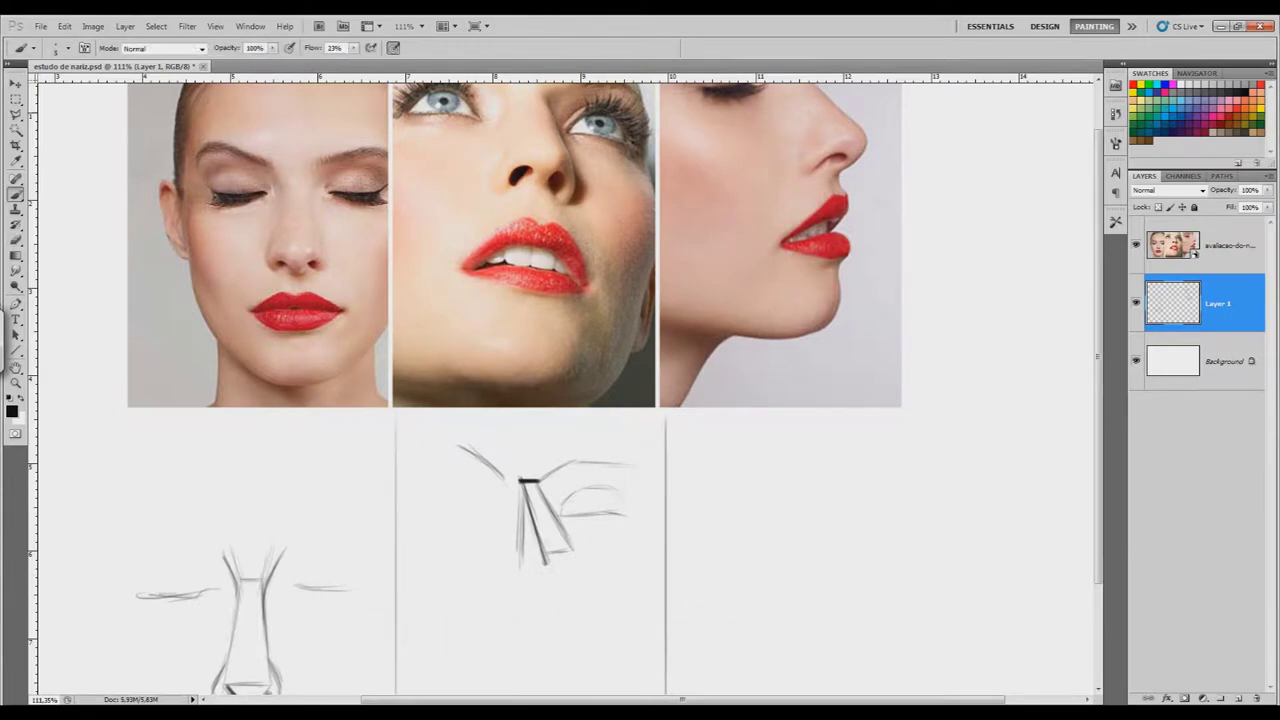
drag(550, 522, 582, 590)
mouse_move(520, 496)
mouse_down()
mouse_move(518, 600)
mouse_move(546, 572)
mouse_up()
drag(410, 524, 494, 518)
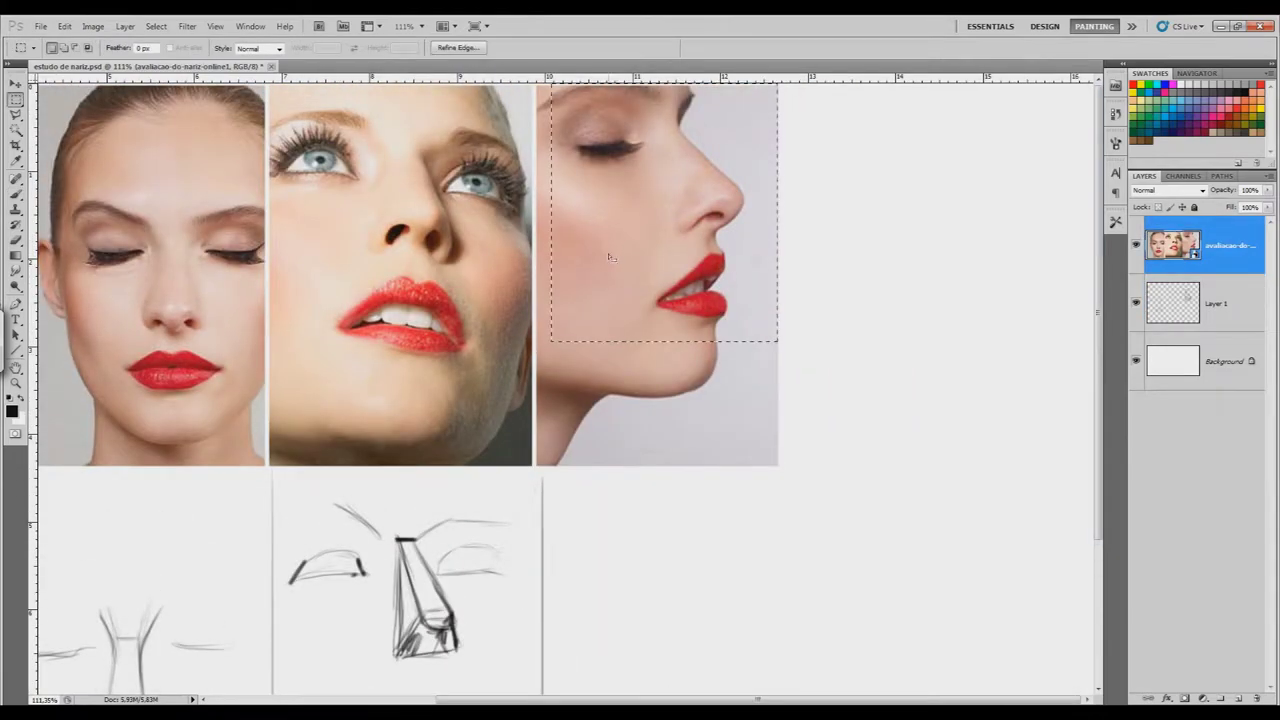
Step: Select the reference photo strip and move it above the sketches
drag(777, 346, 270, 85)
key(v)
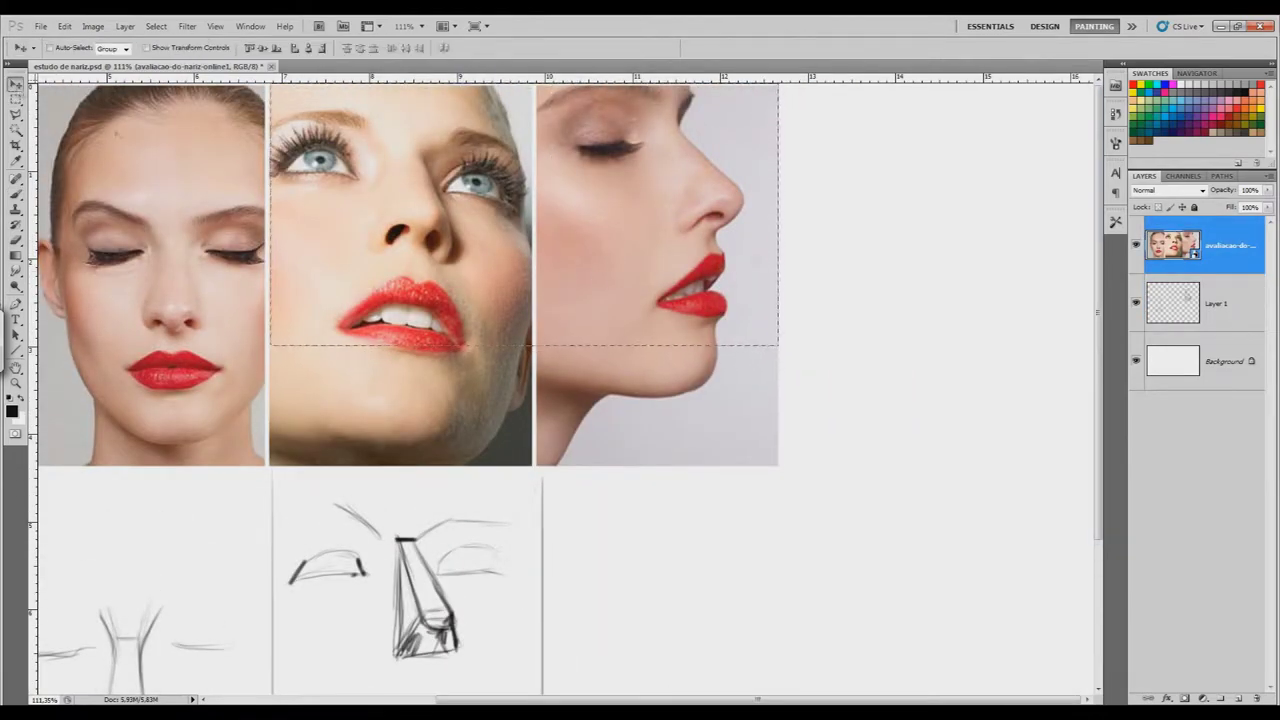
drag(593, 294, 593, 414)
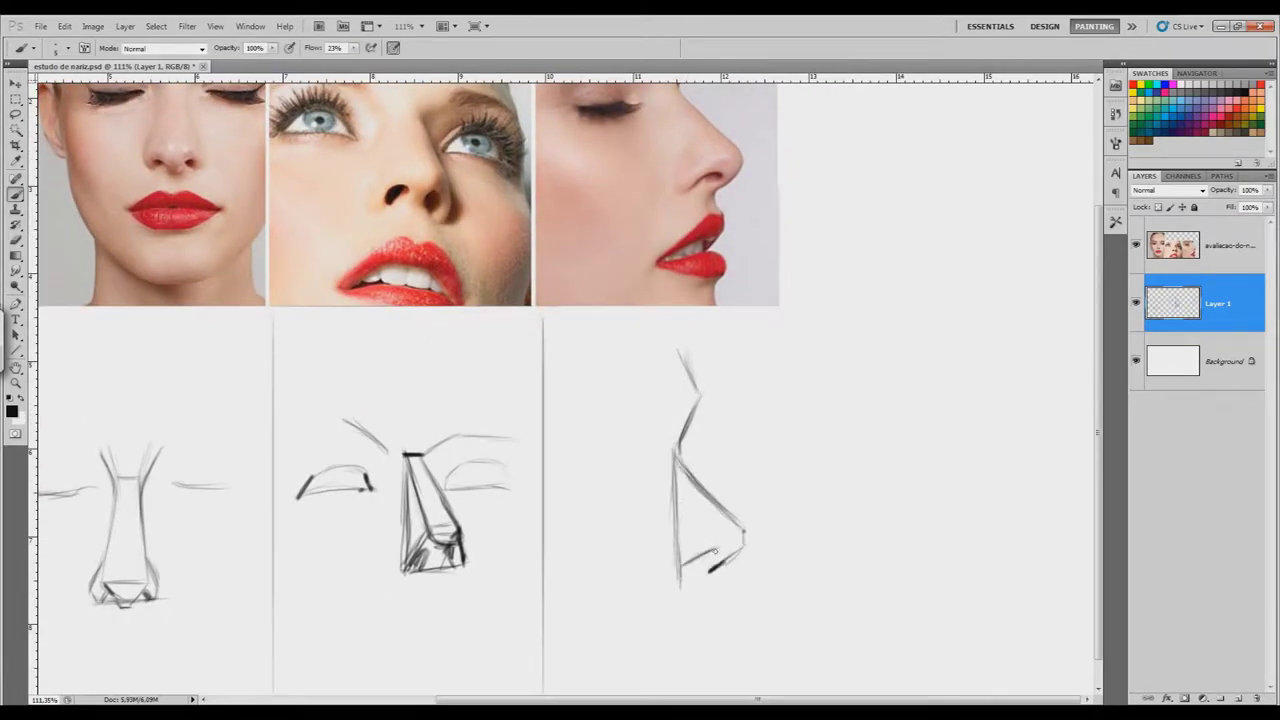
Step: Sketch the profile nose and lips in the third column, then darken the front nose's nostrils
drag(678, 570, 716, 551)
drag(676, 450, 742, 530)
mouse_move(708, 576)
mouse_down()
mouse_move(723, 599)
mouse_move(636, 648)
mouse_up()
drag(640, 652, 716, 662)
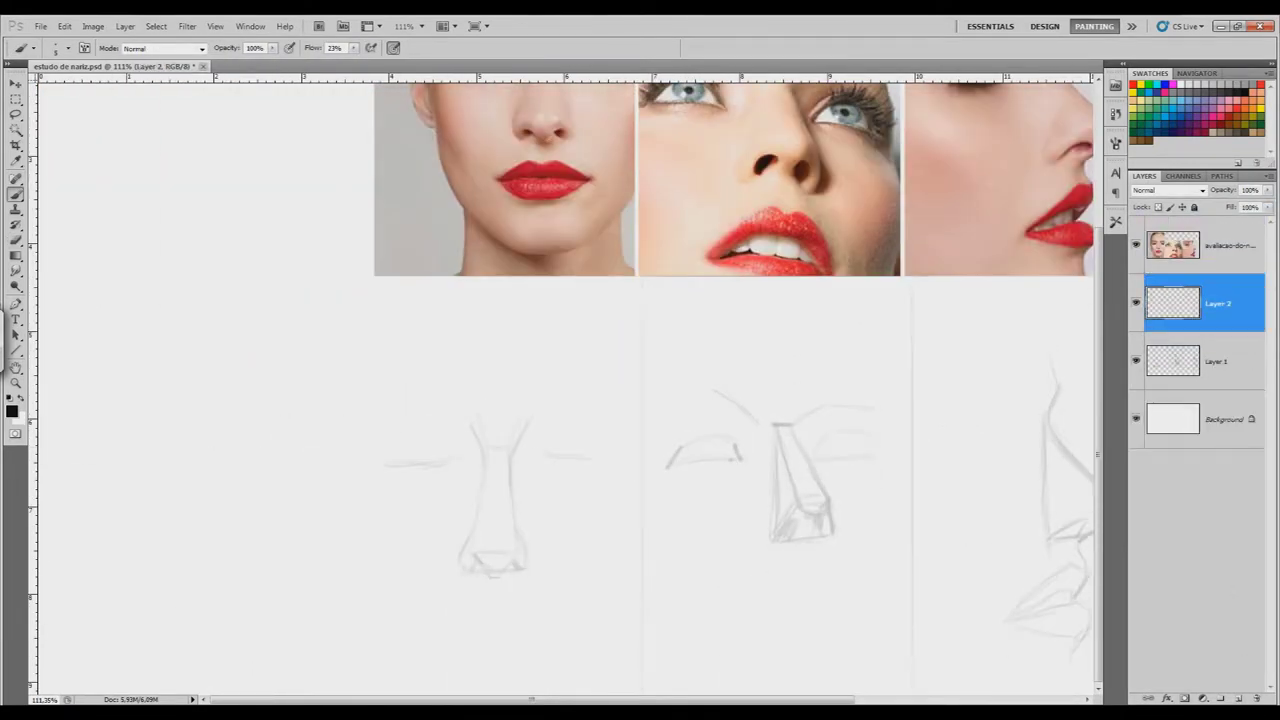
mouse_move(480, 566)
mouse_down()
mouse_move(496, 576)
mouse_move(510, 562)
mouse_move(480, 572)
mouse_up()
mouse_move(508, 562)
mouse_down()
mouse_move(520, 572)
mouse_move(466, 578)
mouse_move(528, 576)
mouse_up()
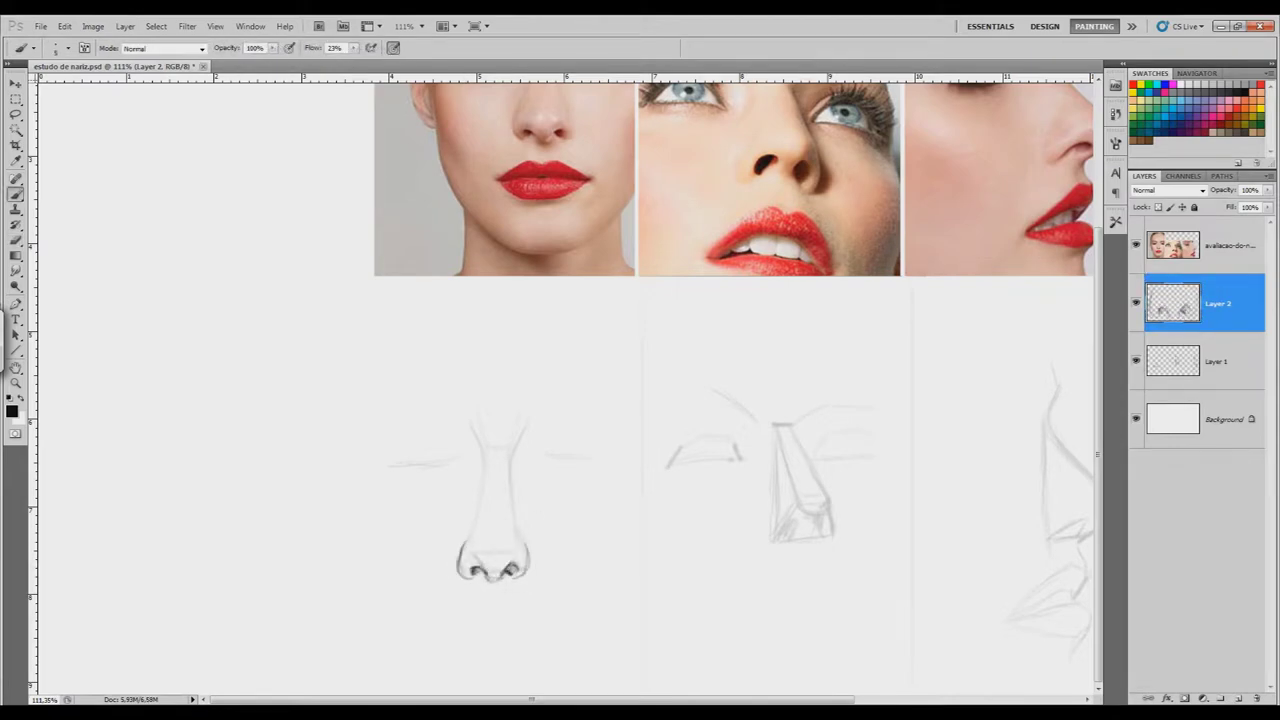
Step: Trace darker bridge lines on both sides of the front and middle noses
scroll(566, 384, up, 1)
drag(528, 455, 515, 540)
drag(478, 468, 480, 548)
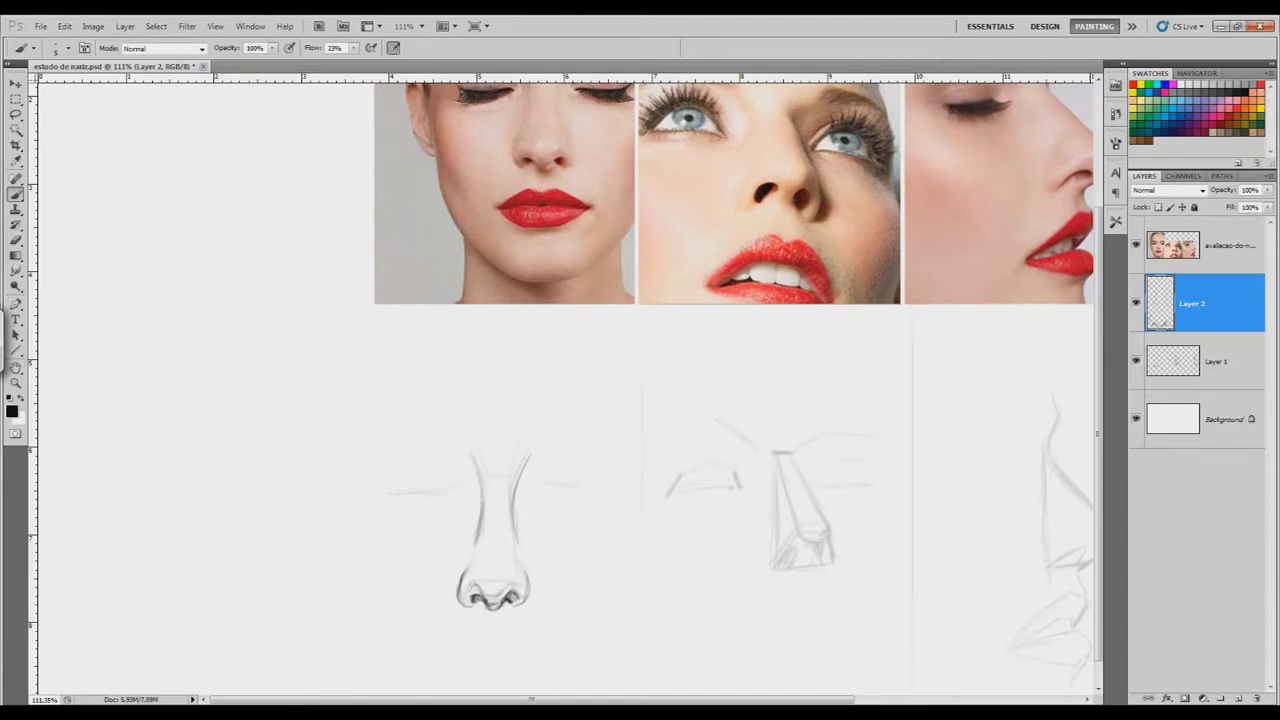
scroll(566, 384, up, 2)
scroll(566, 384, right, 4)
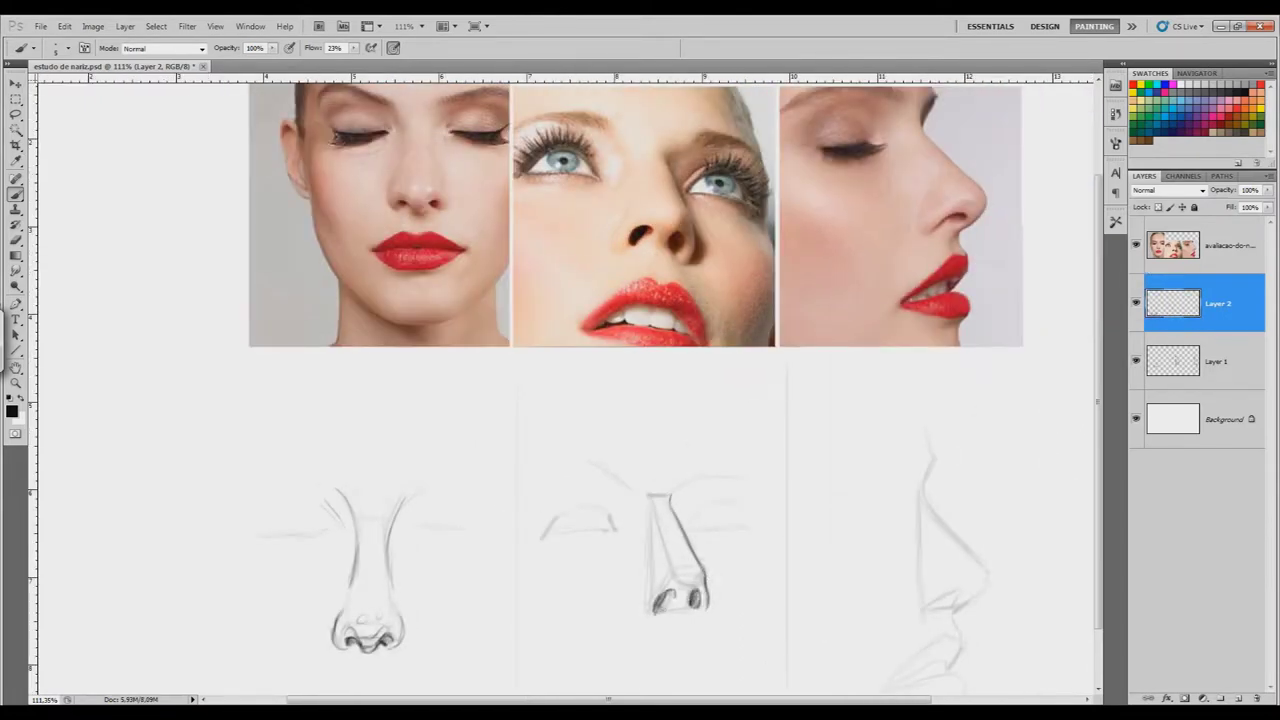
drag(688, 482, 676, 526)
drag(615, 477, 640, 550)
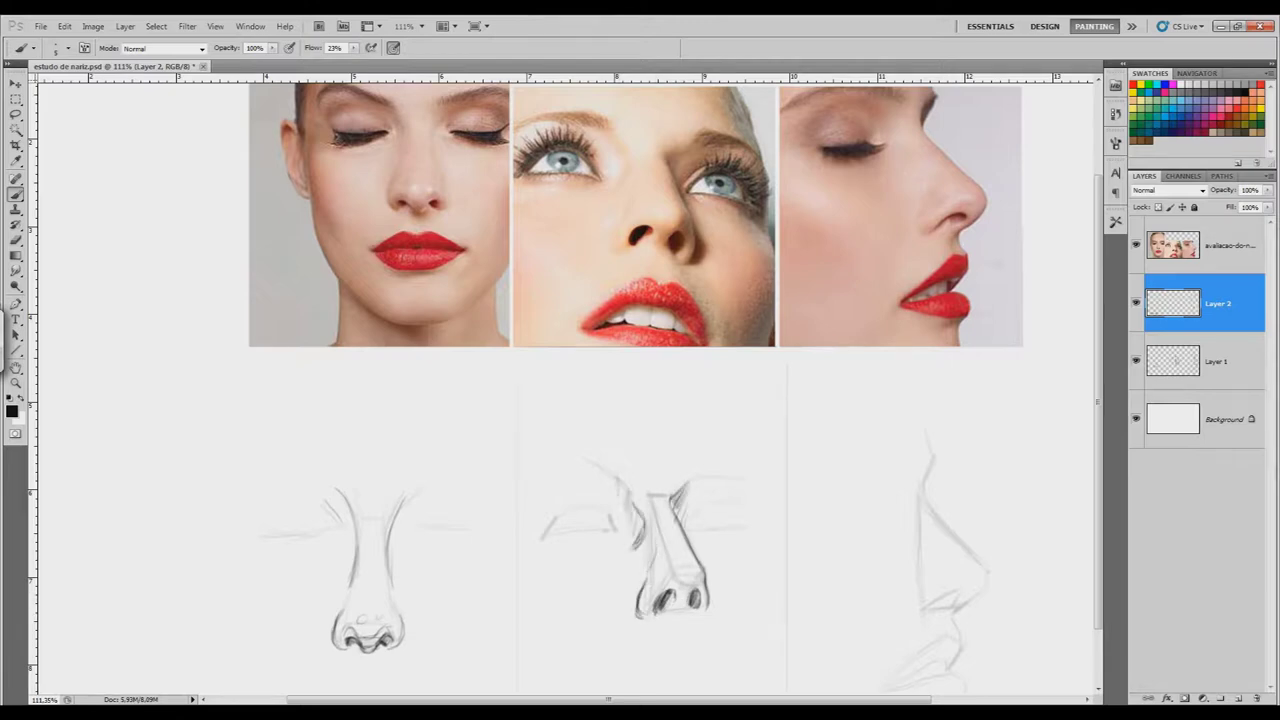
Step: Retrace the profile nose and forehead line darker and add eyelashes
scroll(566, 384, right, 5)
mouse_move(762, 455)
mouse_down()
mouse_move(820, 578)
mouse_move(795, 680)
mouse_up()
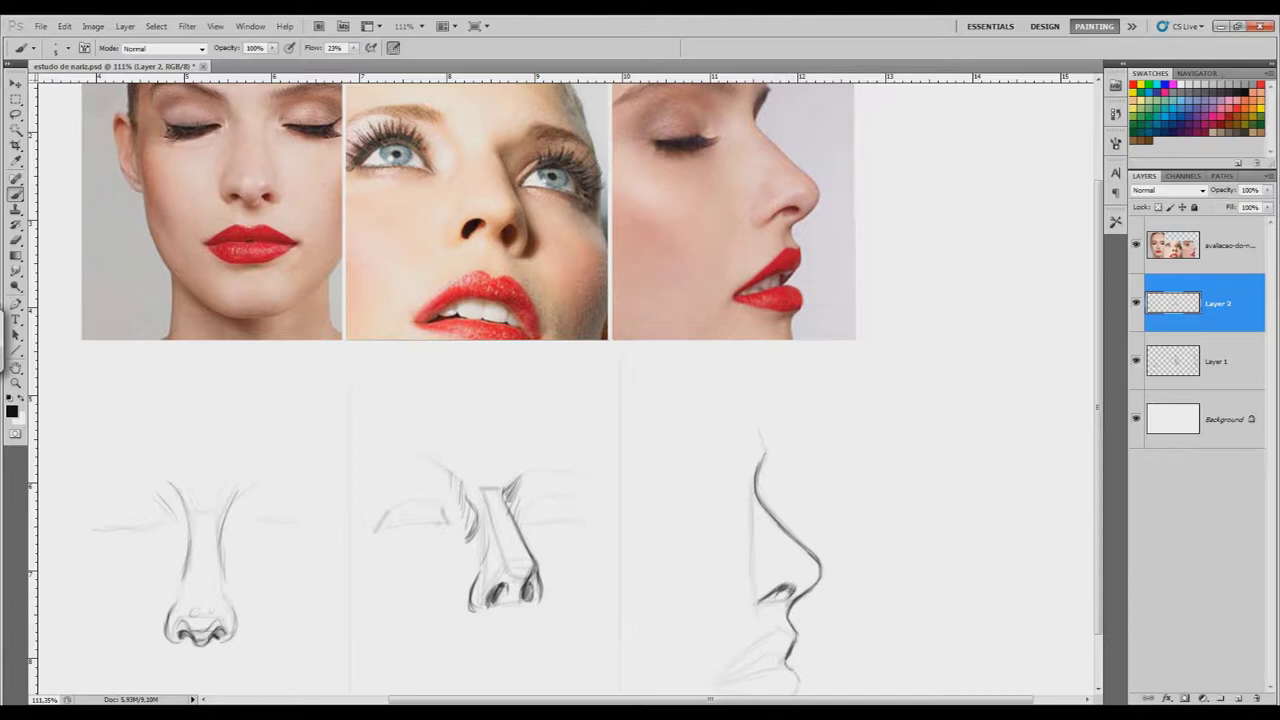
drag(768, 456, 757, 494)
drag(758, 425, 768, 468)
drag(662, 505, 728, 490)
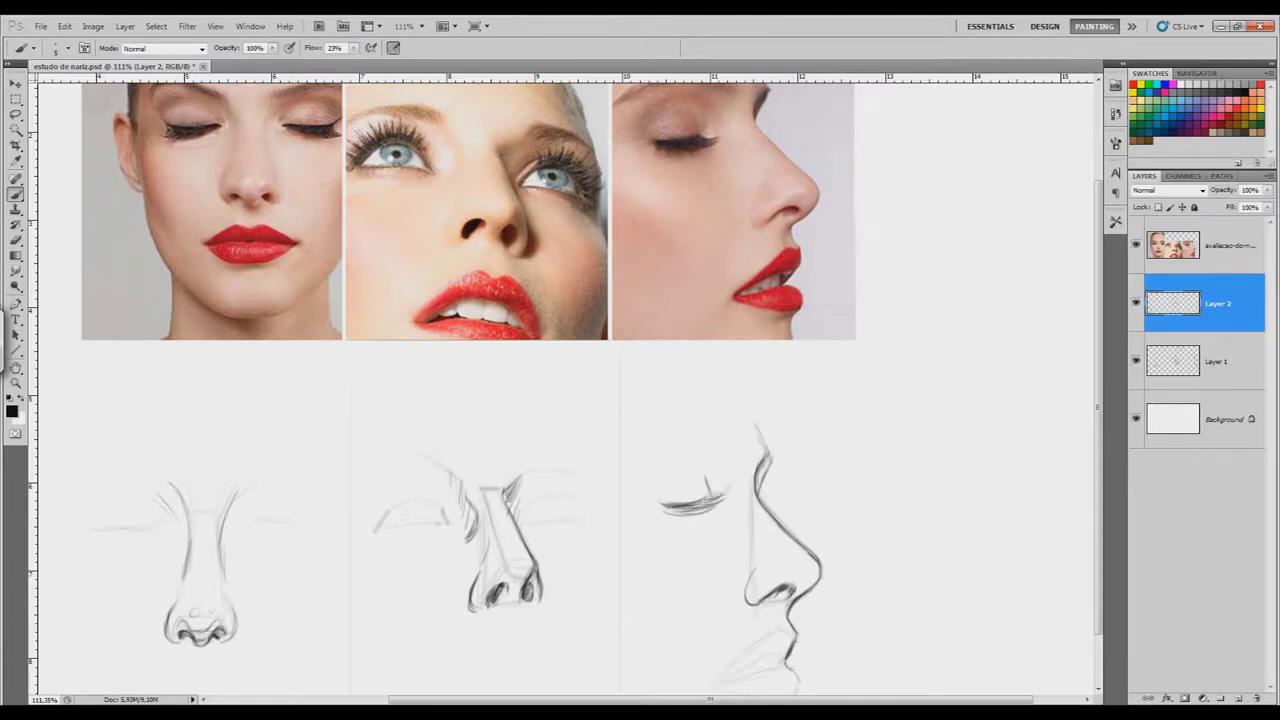
Step: Draw the profile's upper and lower lips, then add a new Layer 3
scroll(566, 388, down, 1)
drag(798, 600, 724, 630)
drag(806, 570, 774, 584)
mouse_move(786, 576)
mouse_down()
mouse_move(724, 632)
mouse_move(806, 676)
mouse_up()
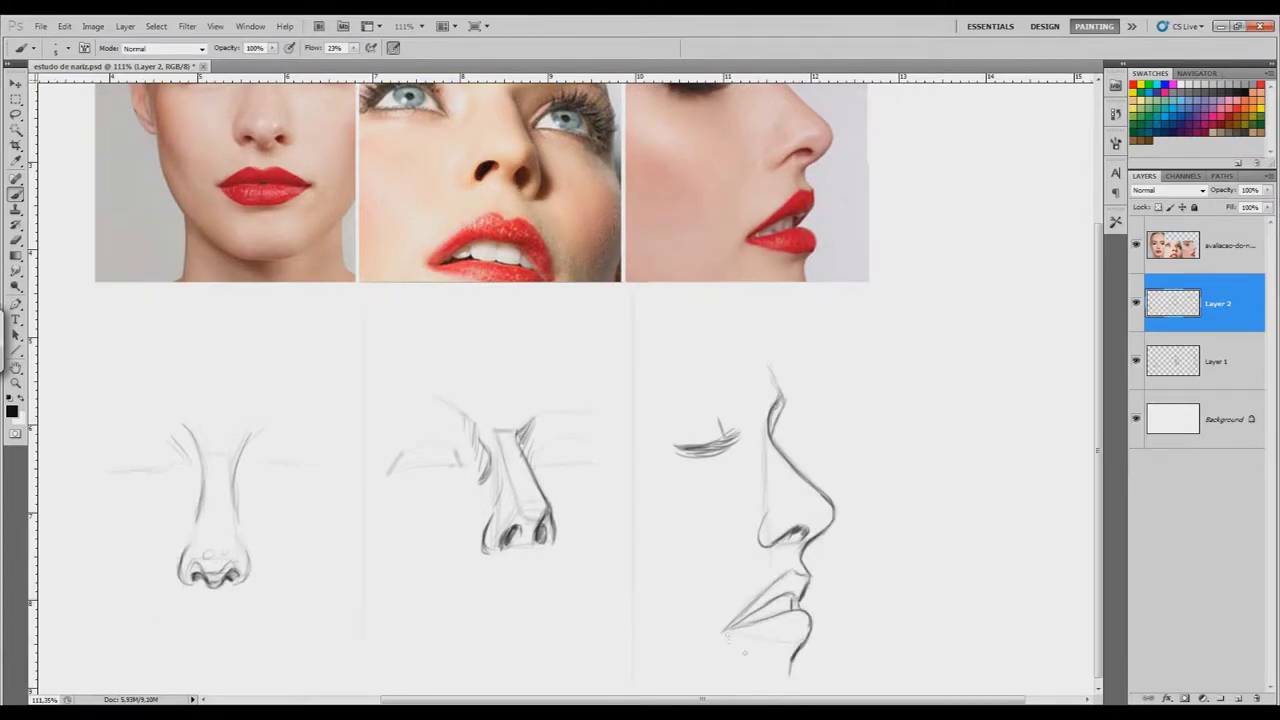
drag(800, 500, 740, 500)
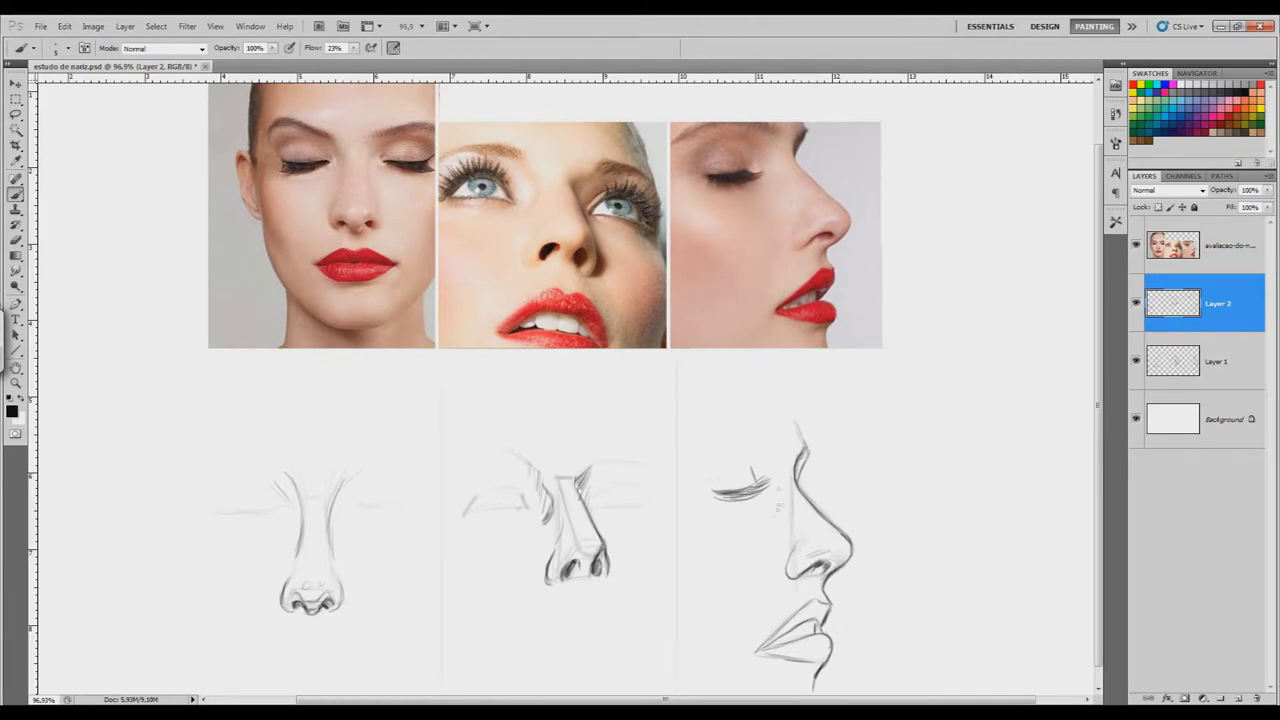
key(ctrl+shift+alt+n)
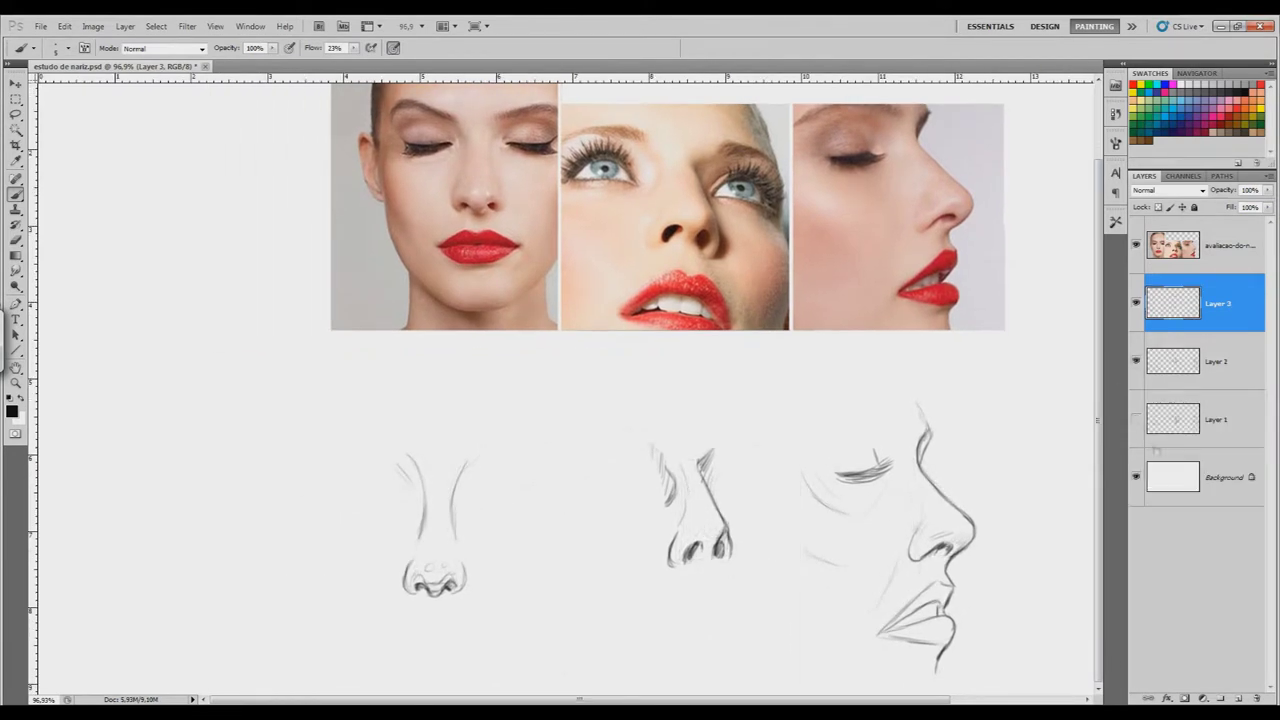
Step: Paint a peach skin base behind all three noses and erase the stray edge near the profile lips
right_click(600, 370)
drag(360, 440, 500, 600)
drag(350, 590, 520, 470)
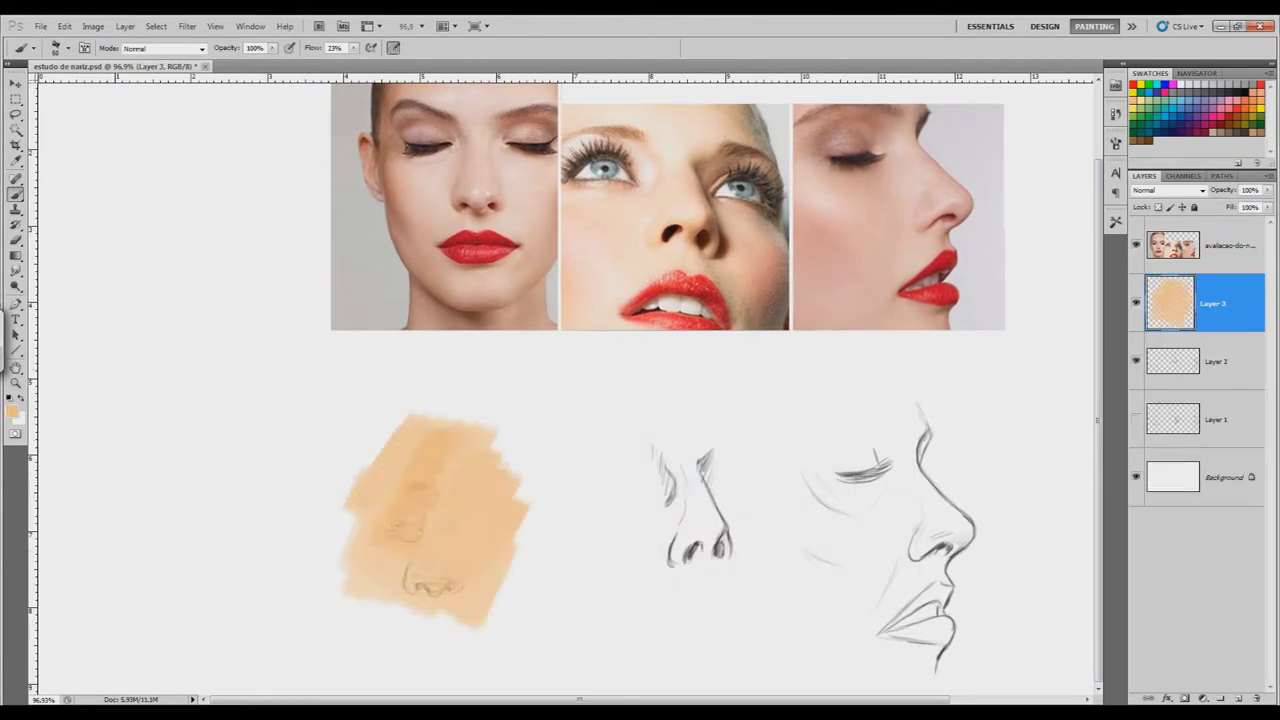
drag(440, 600, 520, 430)
key(ctrl+bracketleft)
drag(340, 610, 550, 430)
drag(590, 600, 760, 400)
drag(790, 560, 900, 390)
key(e)
mouse_move(830, 660)
mouse_down()
mouse_move(980, 520)
mouse_move(963, 627)
mouse_up()
Step: On a new Layer 4, paint soft lighter-skin highlights at 7% Flow over the first nose
click(1238, 699)
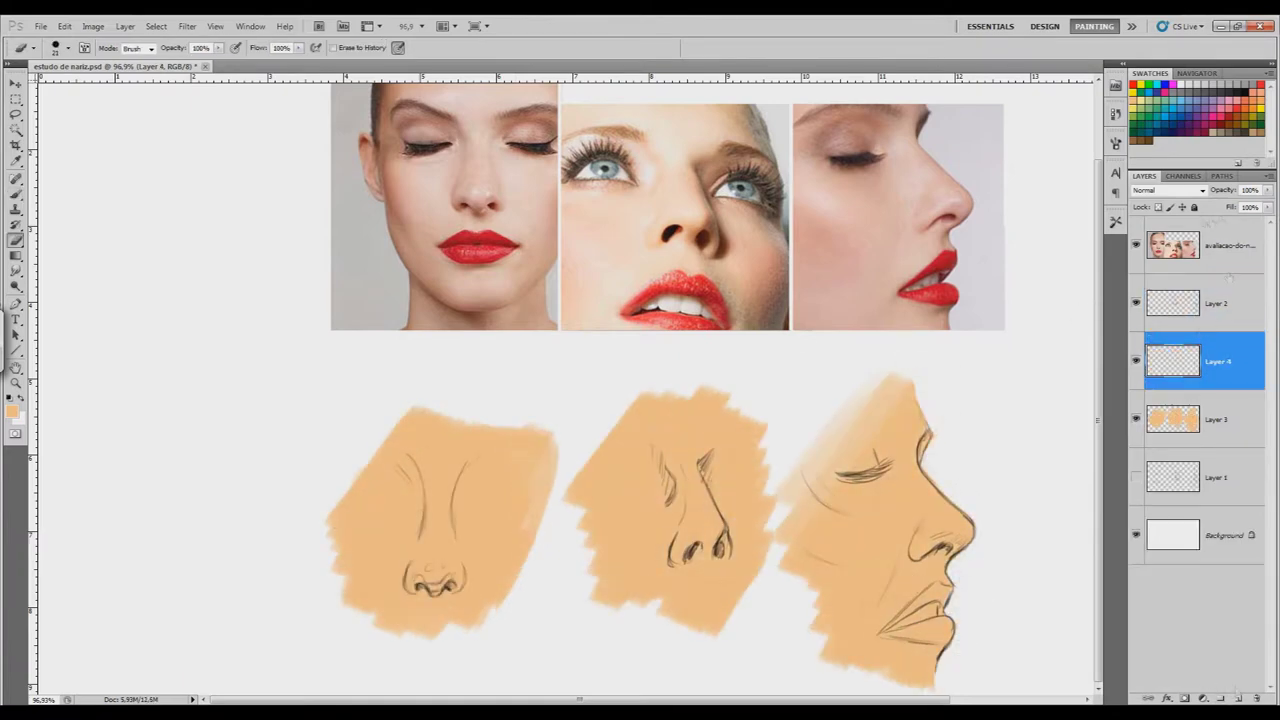
click(12, 410)
click(1052, 337)
right_click(470, 400)
key(Return)
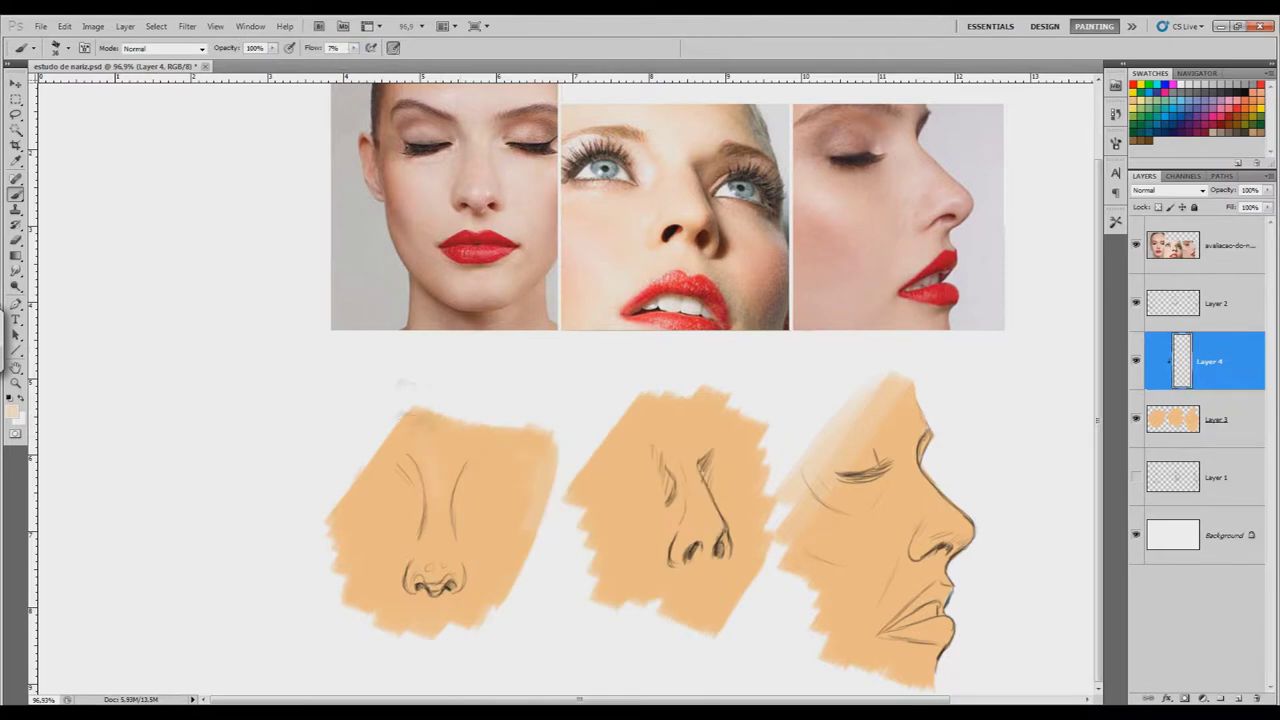
mouse_move(400, 420)
mouse_down()
mouse_move(455, 462)
mouse_move(520, 450)
mouse_up()
drag(445, 555, 500, 540)
mouse_move(380, 530)
mouse_down()
mouse_move(385, 578)
mouse_move(430, 615)
mouse_move(470, 622)
mouse_up()
Step: Paint soft highlights on the second nose's top, bridge, tip and nostril area
drag(680, 455, 630, 500)
drag(625, 425, 735, 420)
mouse_move(660, 570)
mouse_down()
mouse_move(700, 515)
mouse_move(720, 530)
mouse_up()
drag(715, 600, 650, 570)
mouse_move(605, 510)
mouse_down()
mouse_move(745, 590)
mouse_move(735, 500)
mouse_up()
drag(645, 470, 665, 505)
Step: Highlight the profile's nose bridge, cheek and chin
drag(895, 398, 828, 428)
drag(893, 477, 812, 510)
drag(895, 448, 940, 538)
mouse_move(916, 580)
mouse_down()
mouse_move(880, 612)
mouse_move(865, 600)
mouse_up()
Step: Shade the first nose's edges and the profile with a deeper peach colour
click(12, 410)
click(1051, 340)
drag(326, 528, 322, 566)
drag(535, 505, 535, 572)
drag(928, 452, 928, 478)
drag(957, 526, 957, 580)
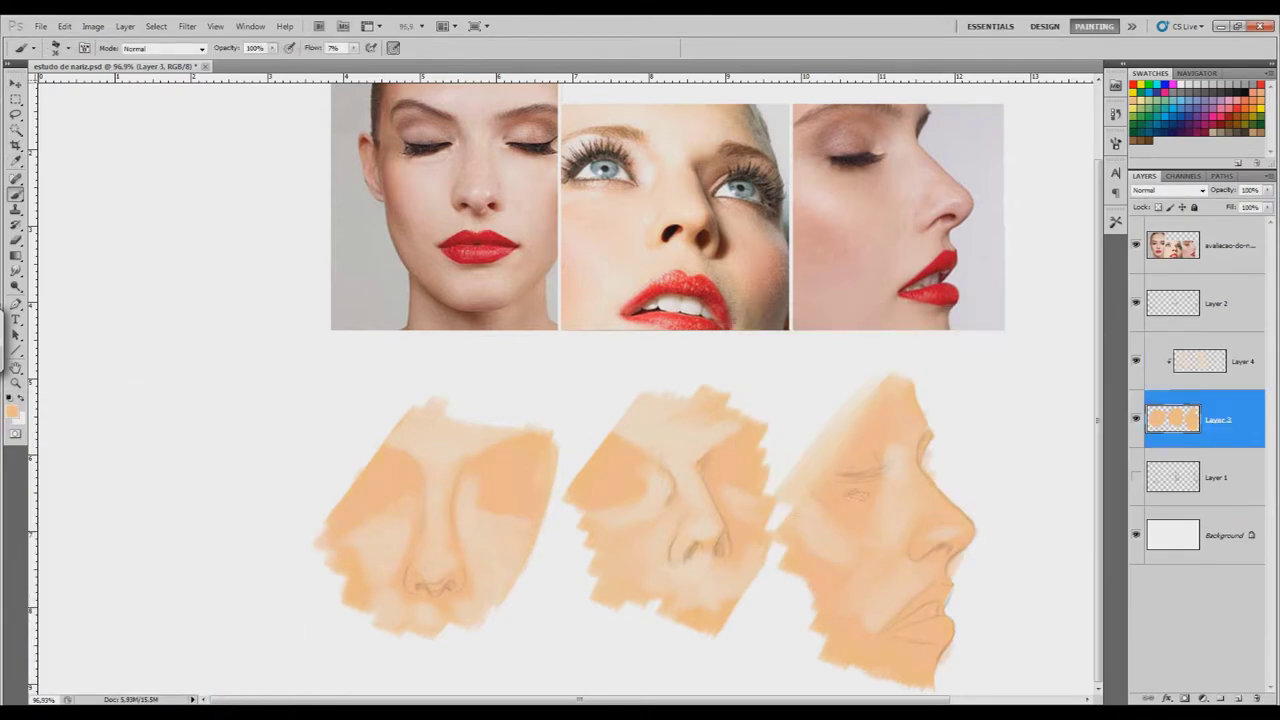
key(r)
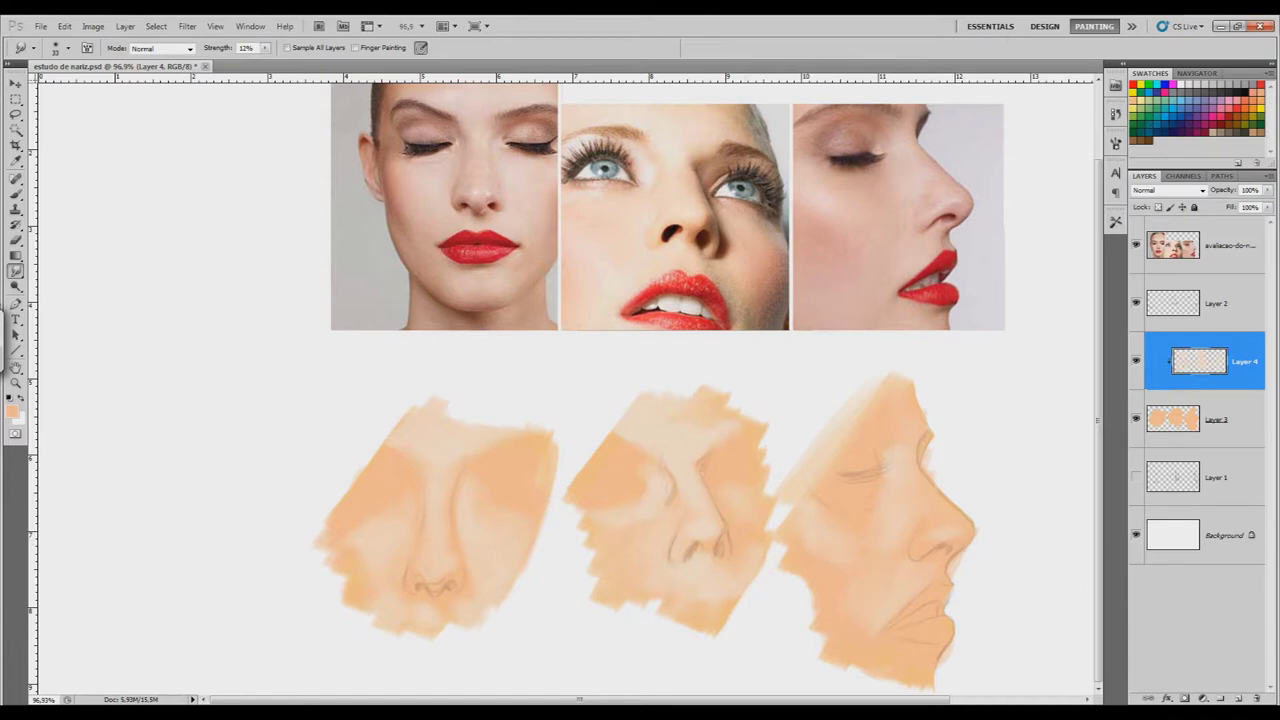
Step: Paint pinkish blush on the profile cheek
key(b)
click(12, 410)
click(1057, 314)
drag(792, 555, 845, 592)
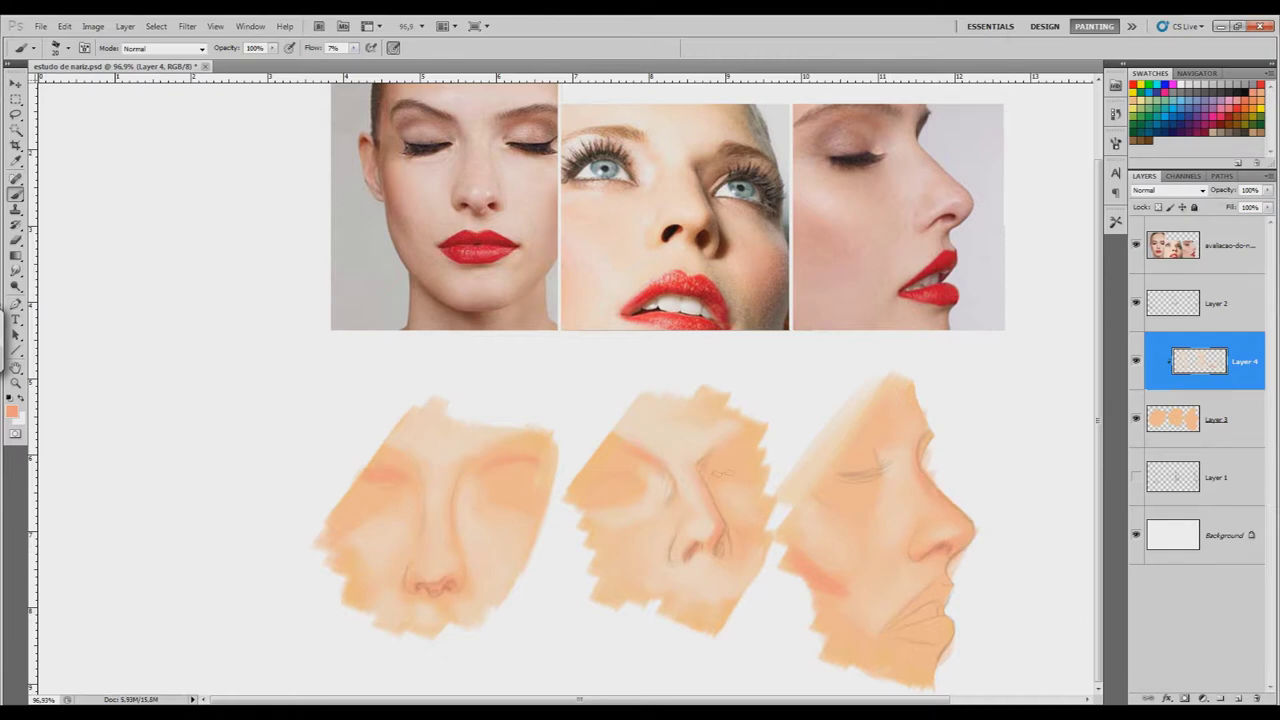
Step: Darken the first nose's nostril with a deeper brown
click(12, 410)
click(1054, 340)
scroll(430, 560, up, 5)
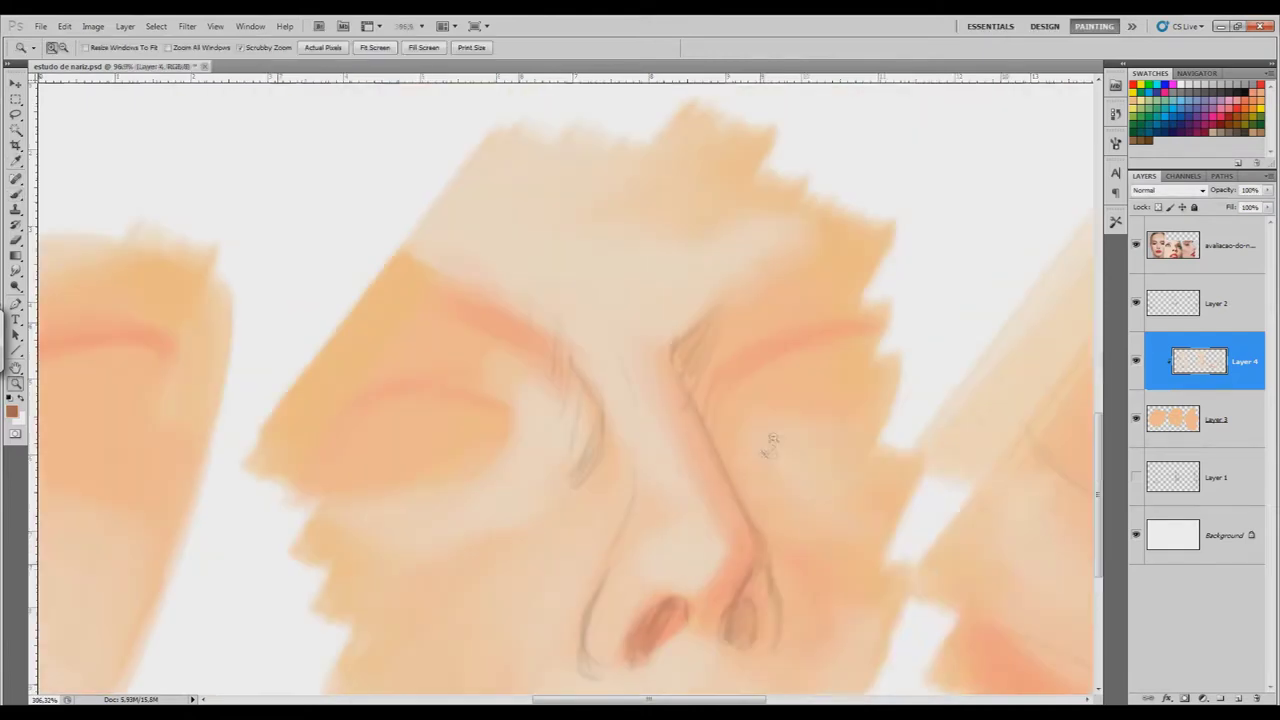
drag(695, 405, 655, 455)
scroll(640, 613, down, 5)
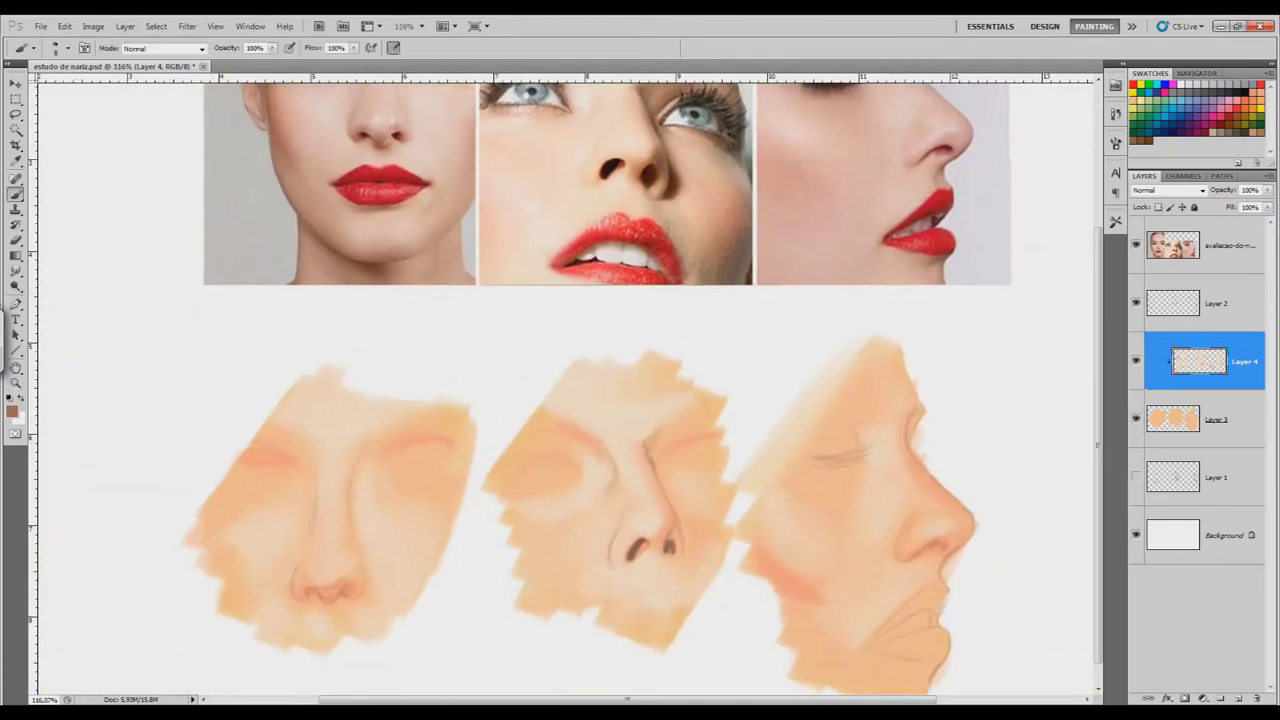
mouse_move(683, 527)
mouse_down()
mouse_move(681, 559)
mouse_move(714, 502)
mouse_up()
Step: Clip highlight Layer 4 to the Layer 3 skin base and return to painting on Layer 4
key(ctrl+alt+g)
key(alt+bracketleft)
key(e)
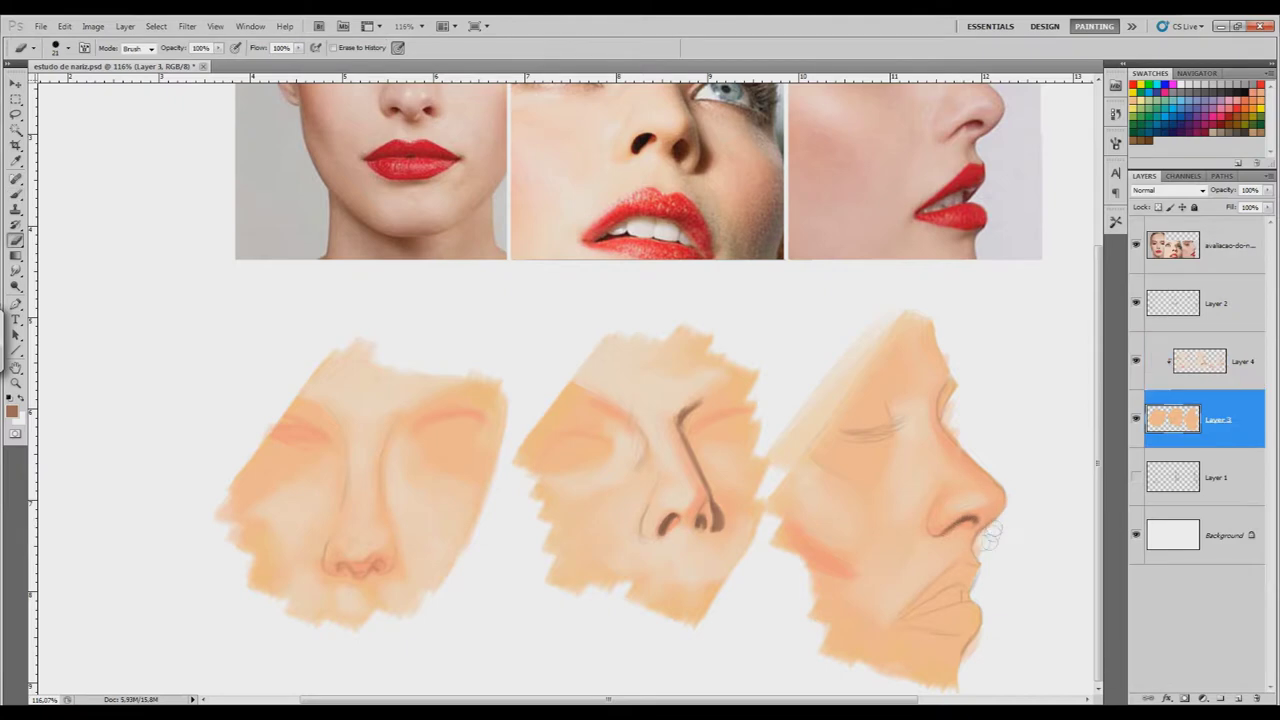
key(alt+bracketright)
key(b)
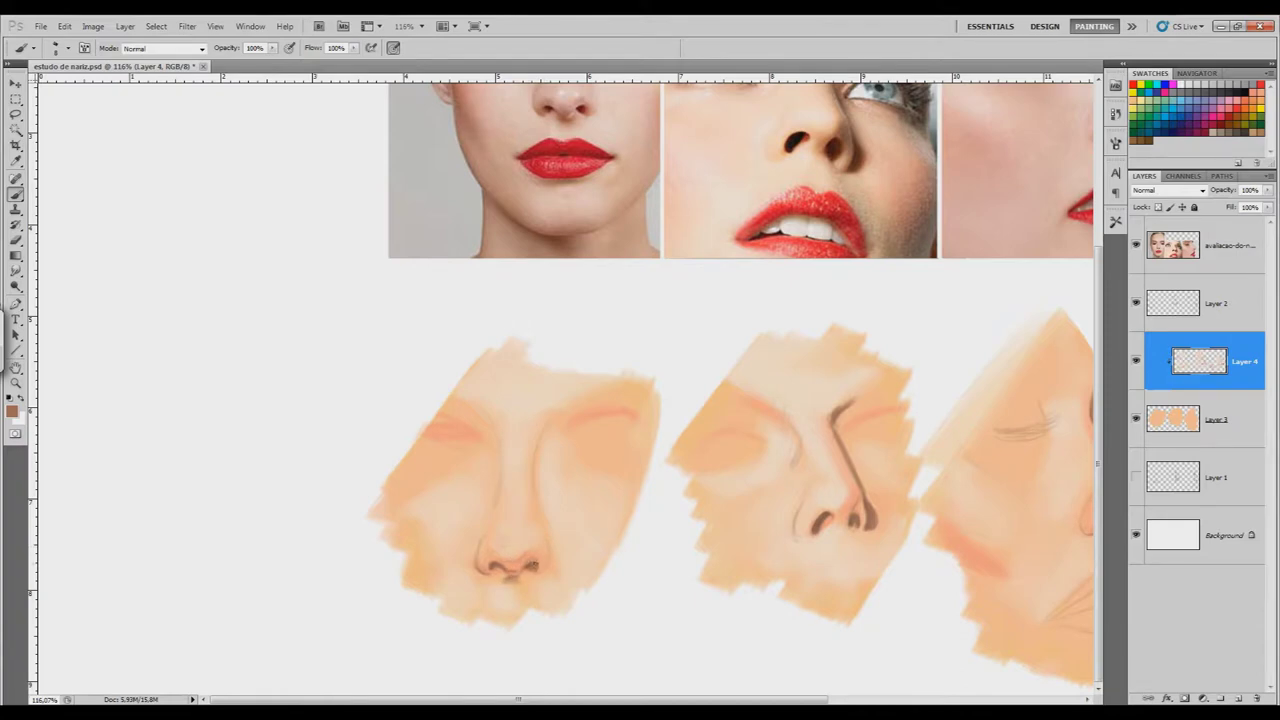
key(r)
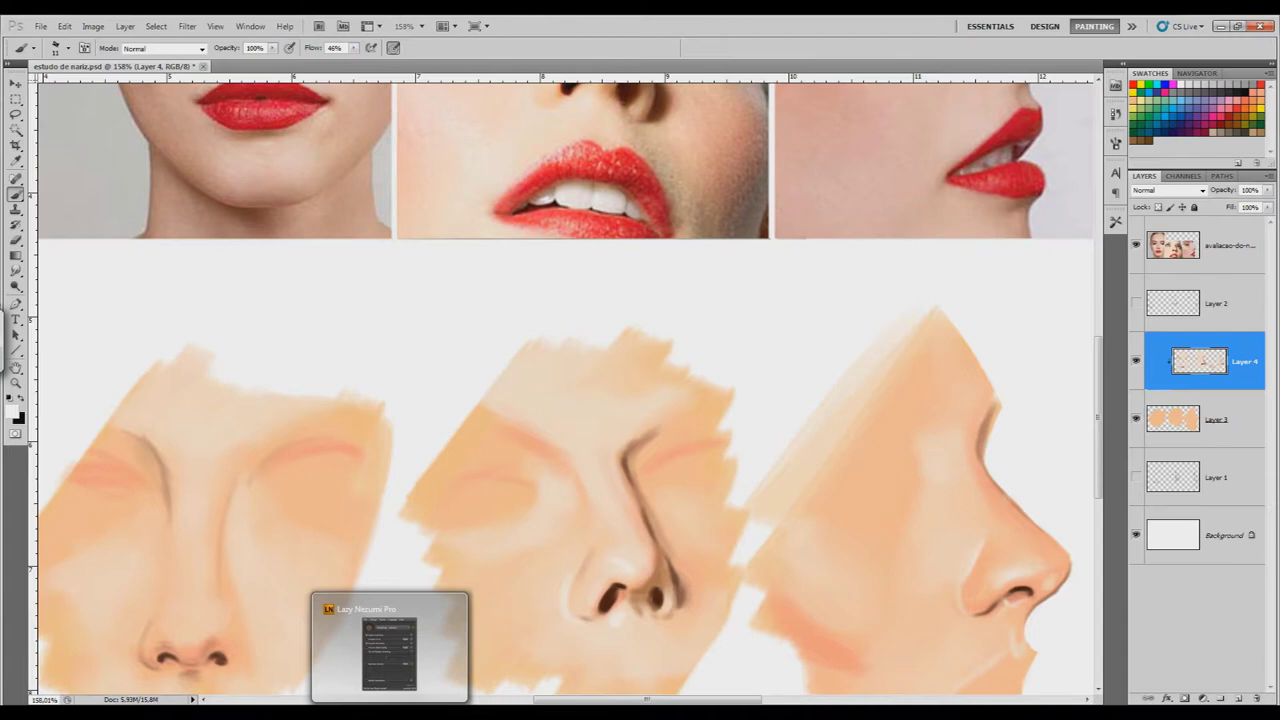
Step: Zoom out over all studies, then zoom in on the first nose and adjust the brush size
drag(1066, 435, 530, 553)
right_click(517, 576)
key(Escape)
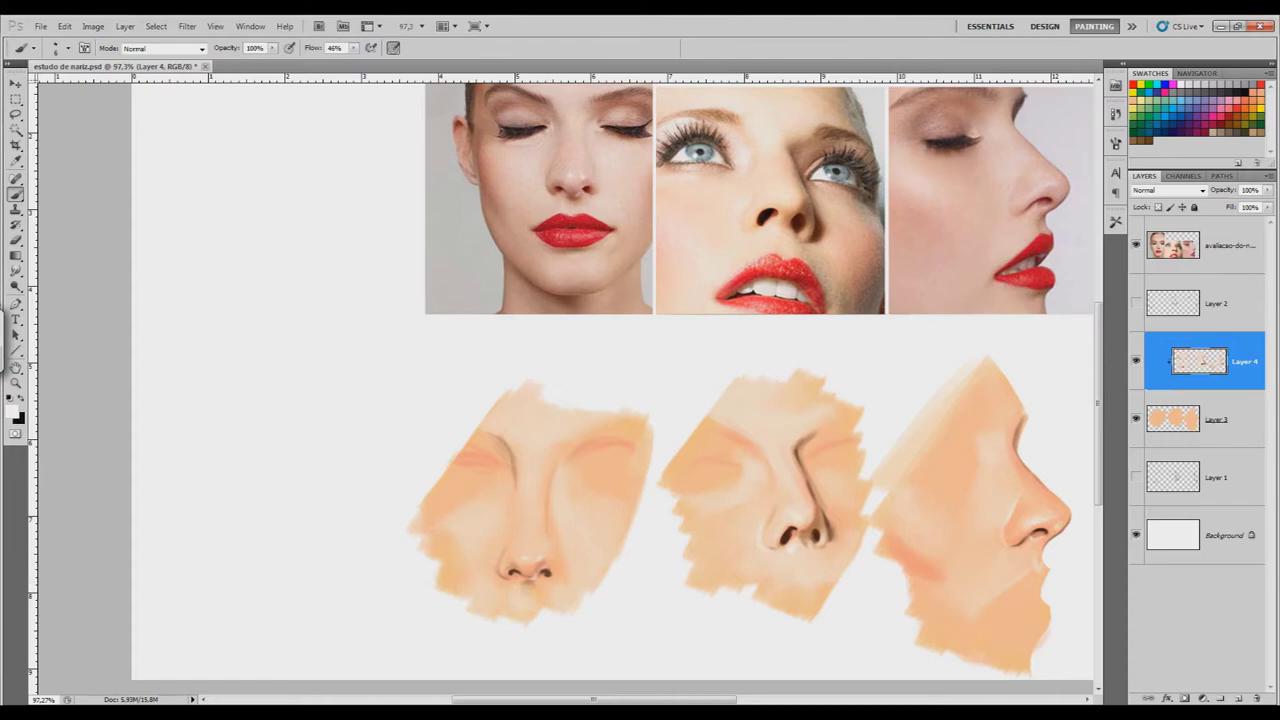
drag(557, 586, 600, 586)
right_click(600, 586)
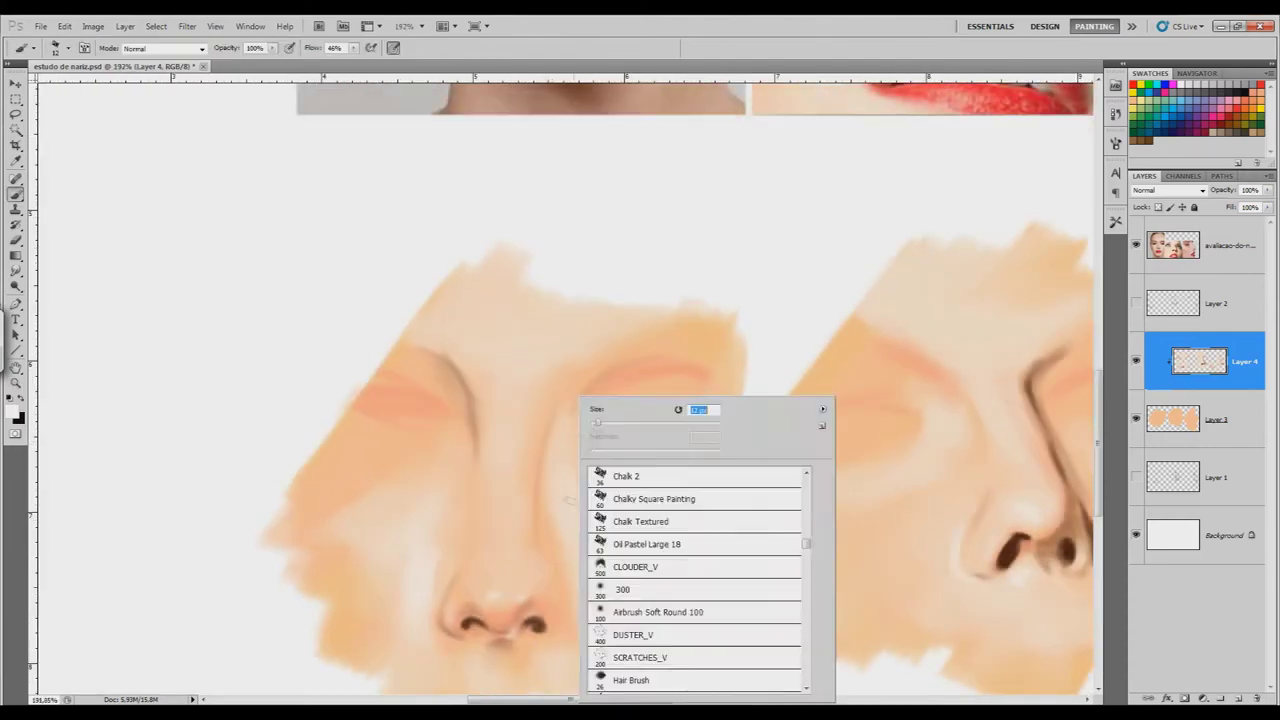
key(Escape)
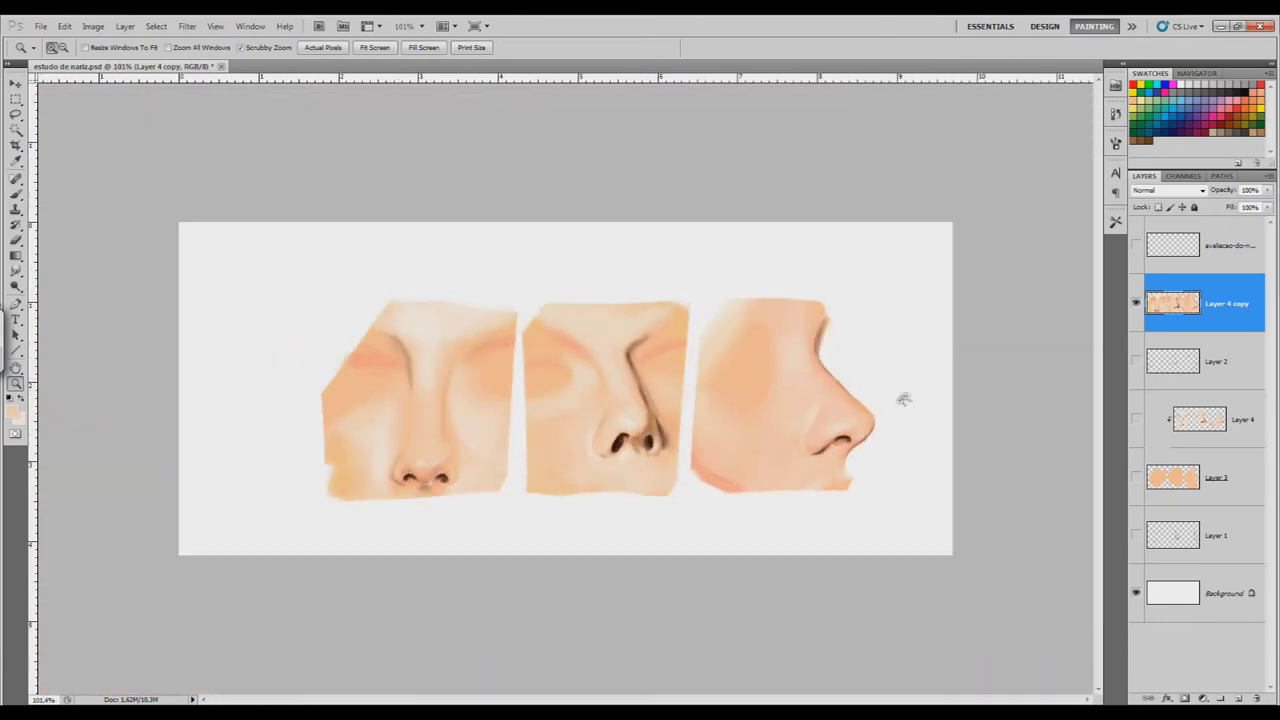
Step: Hand-letter the ESTUDO DE NARIZ title above the noses with a hard brush
drag(903, 399, 914, 380)
key(r)
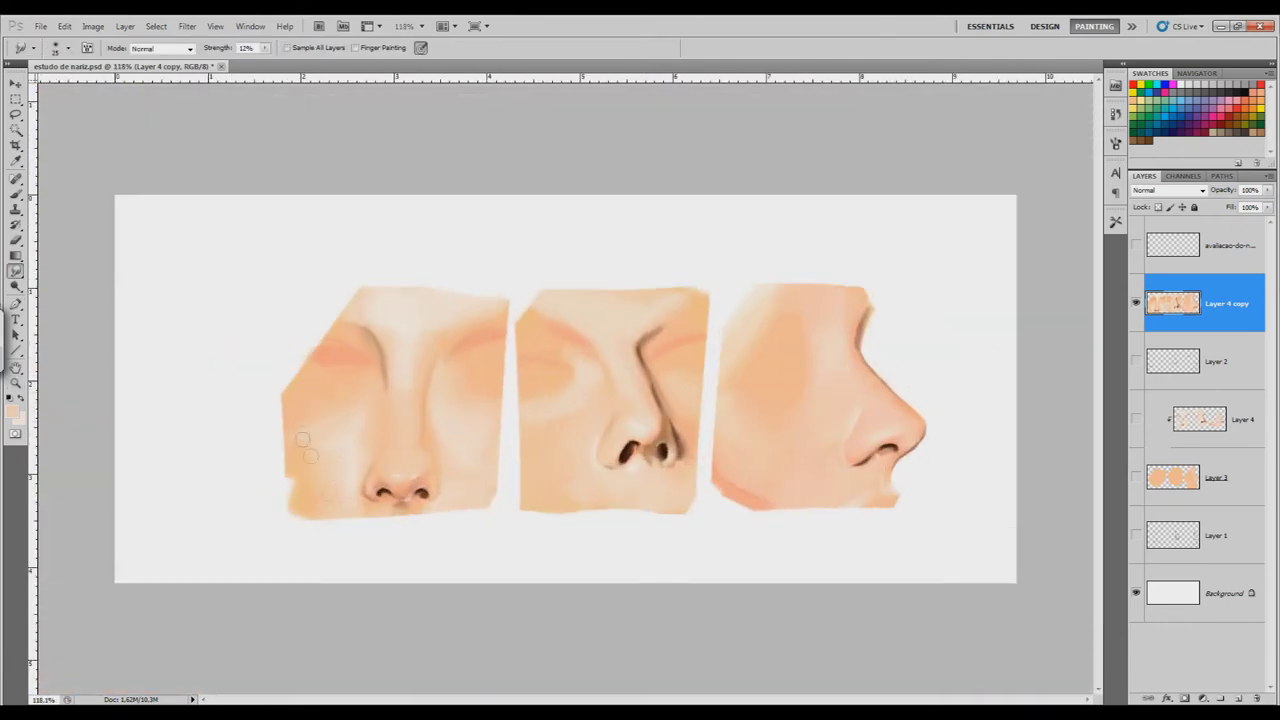
key(b)
right_click(822, 298)
drag(313, 48, 340, 48)
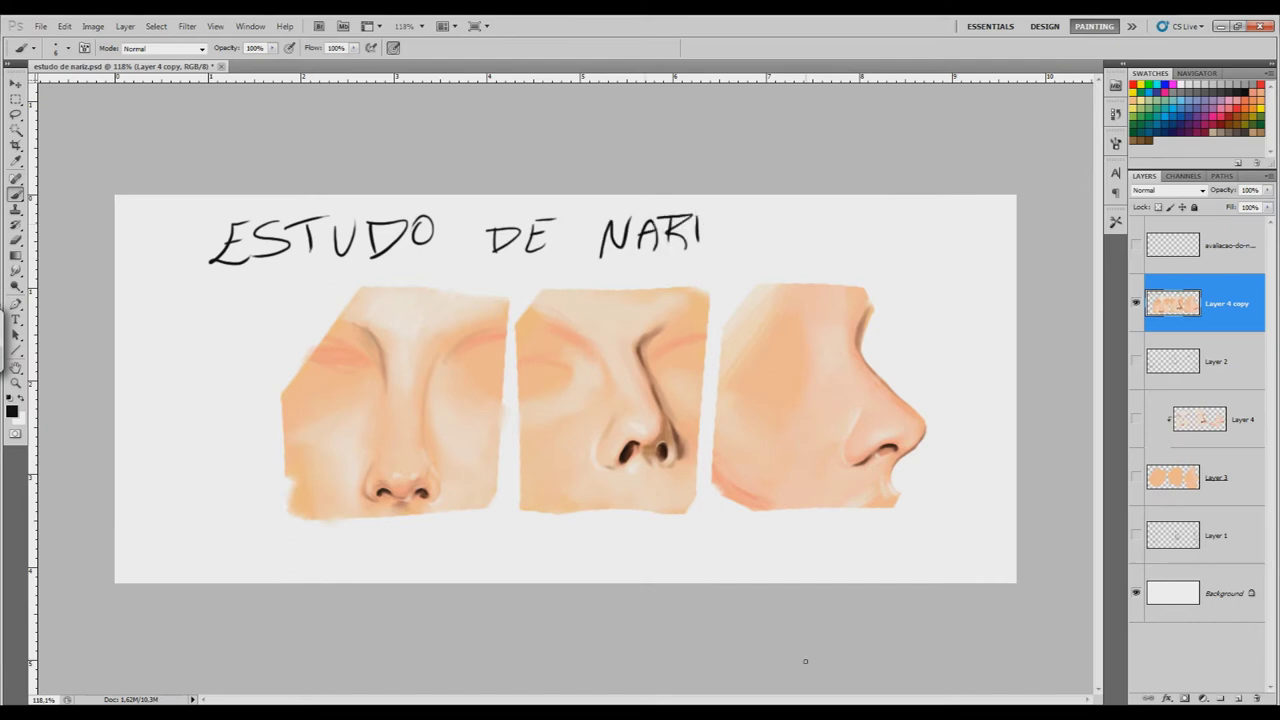
Step: Zoom in to inspect the profile nose, then fit the whole canvas in view
key(z)
drag(840, 520, 871, 526)
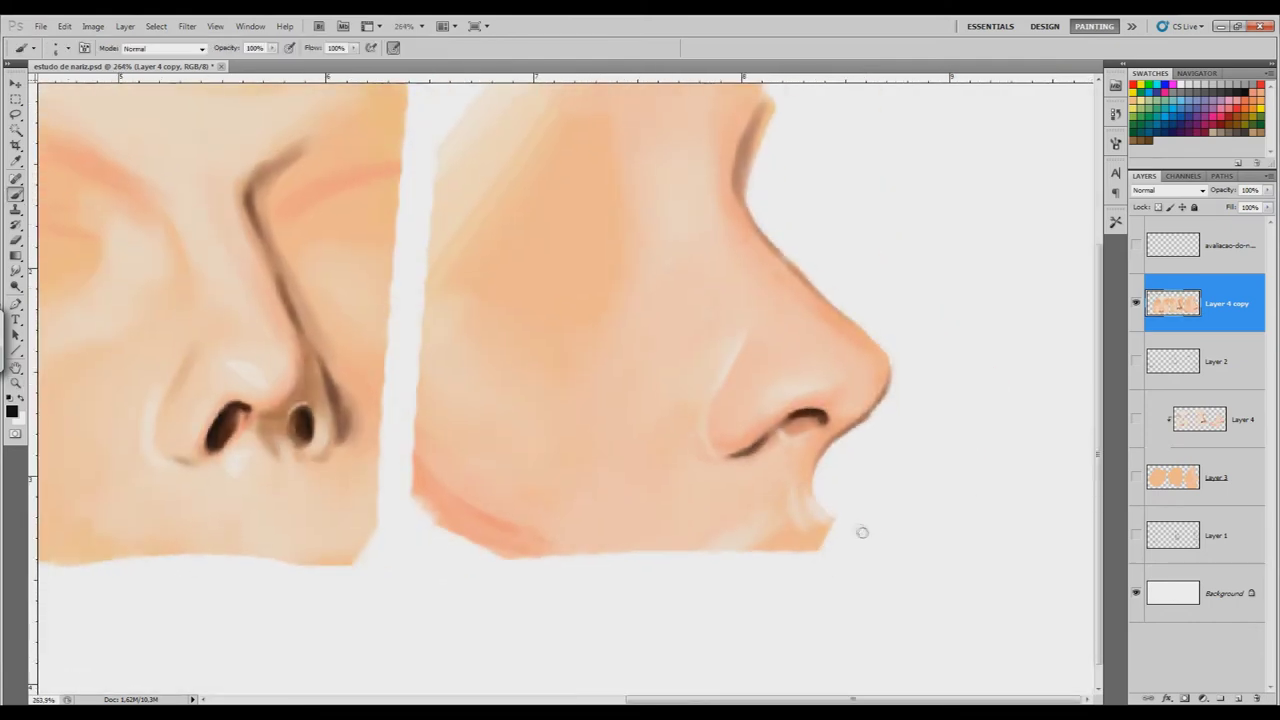
key(ctrl+0)
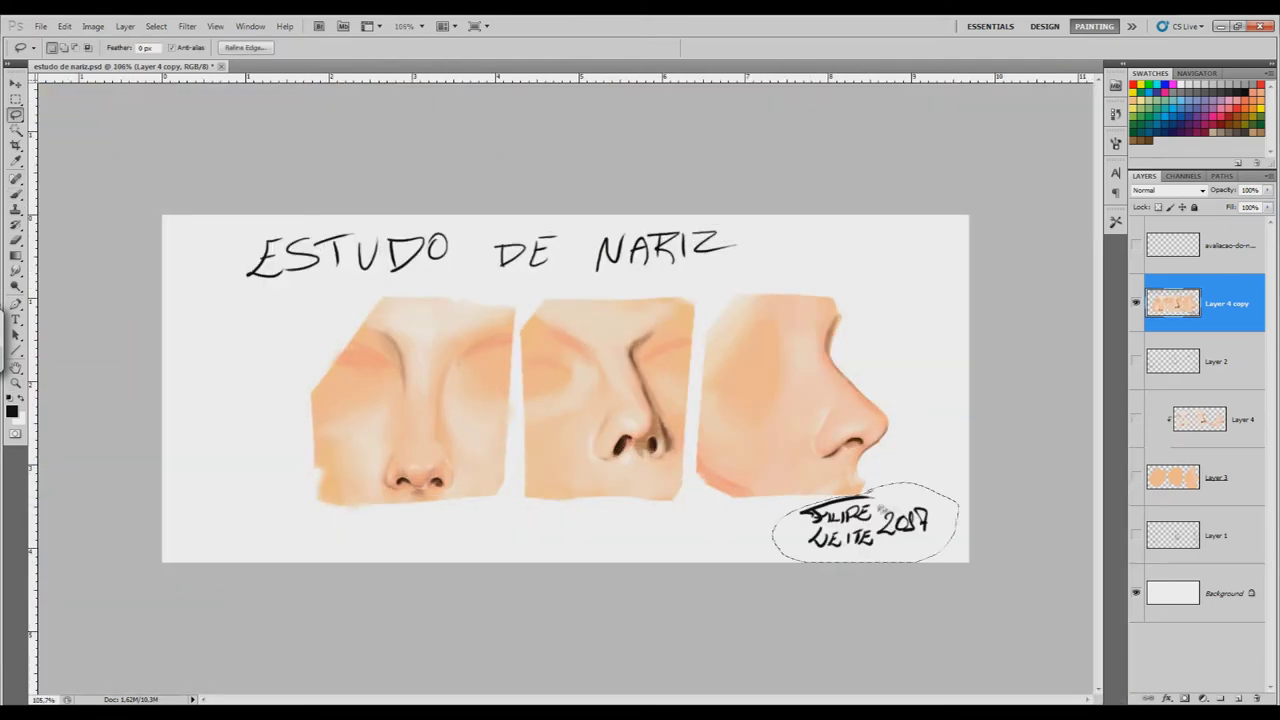
Step: Shrink the signature with Free Transform and fill the Background with blue
key(ctrl+t)
key(Return)
key(alt+BackSpace)
Step: Choose a large soft brush for painting the light glow behind the noses
key(b)
right_click(404, 244)
scroll(530, 420, down, 3)
double_click(514, 505)
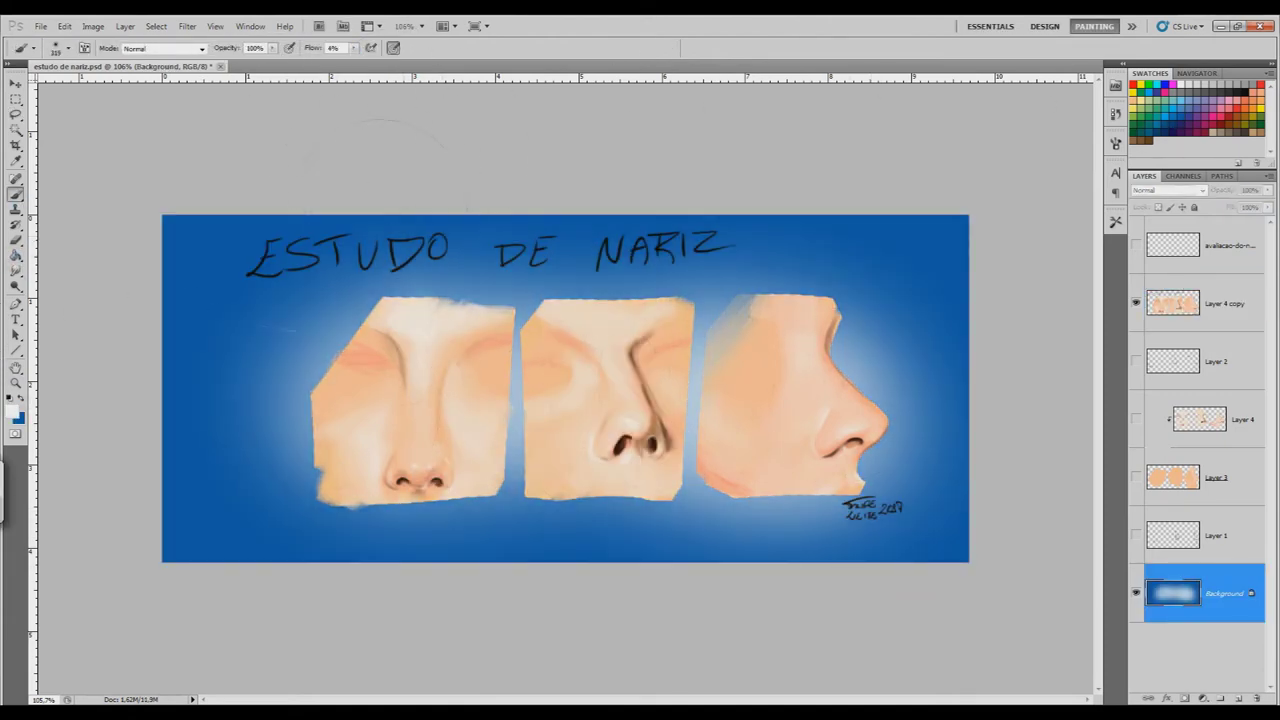